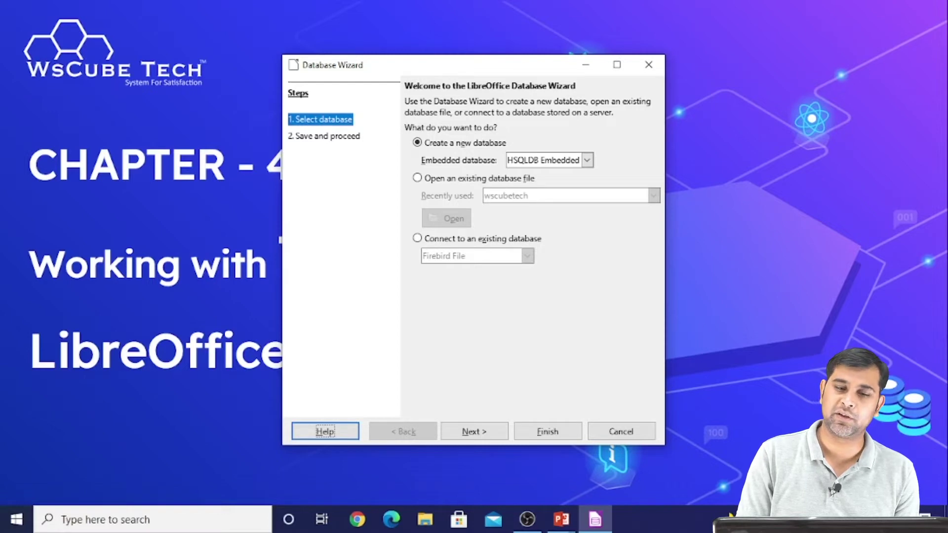
# Open the existing wscubetech database file from the Database Wizard
pyautogui.click(445, 179)
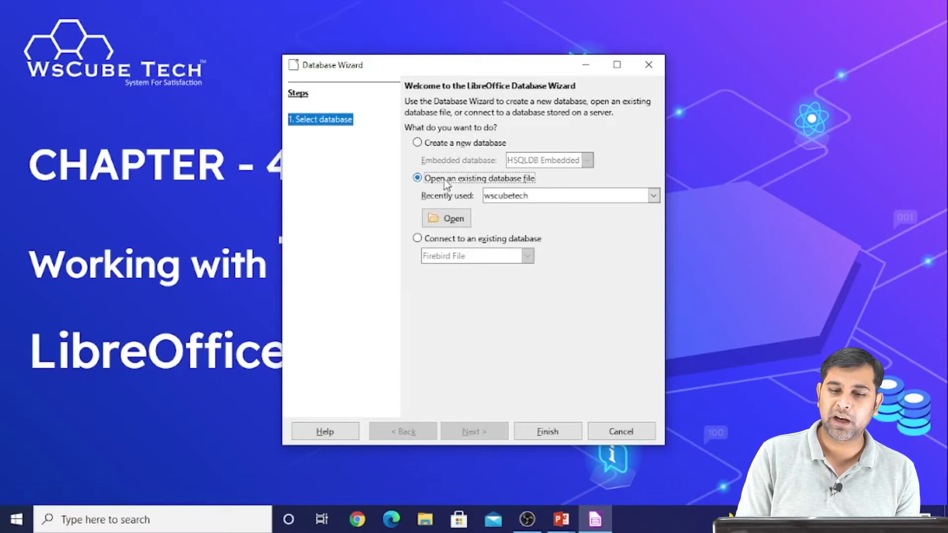
pyautogui.click(448, 222)
pyautogui.doubleClick(454, 265)
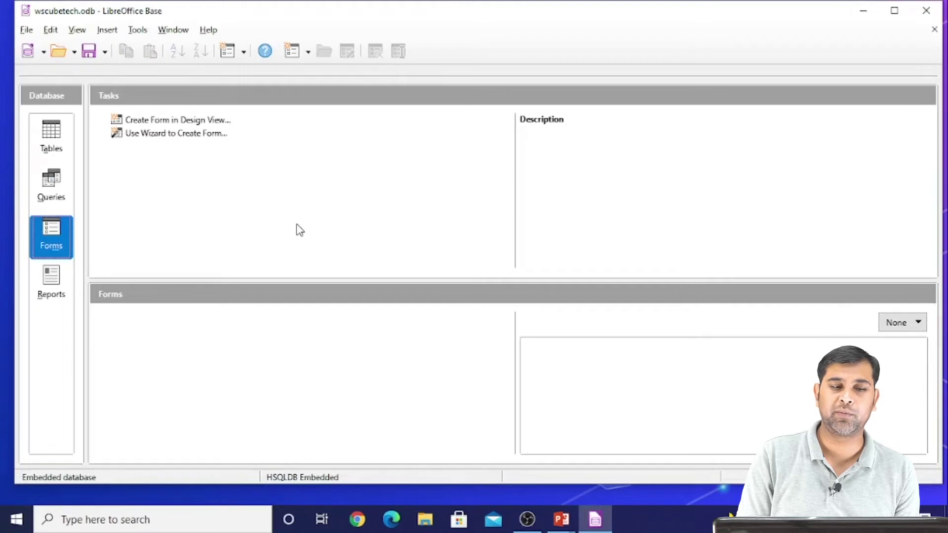
# Show the database's tables and start creating a new table in Design View
pyautogui.click(59, 136)
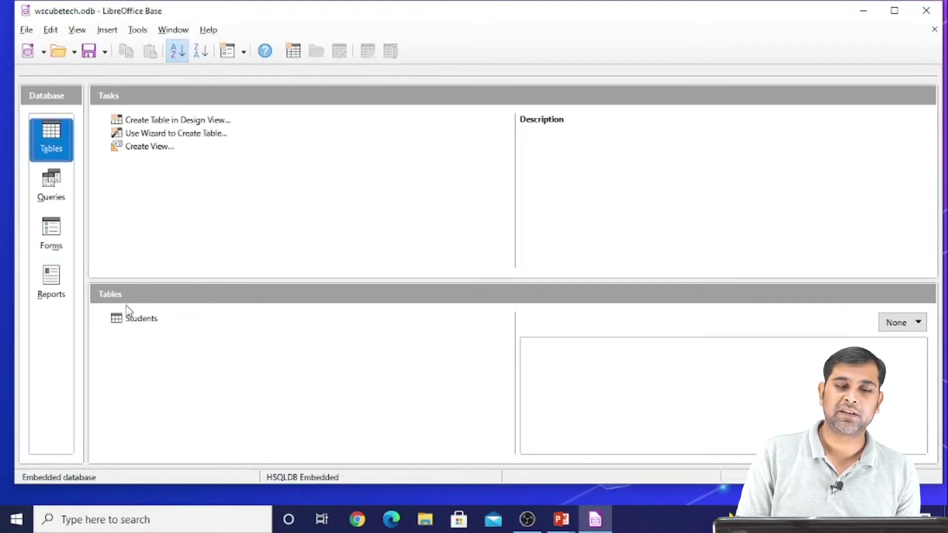
pyautogui.click(183, 373)
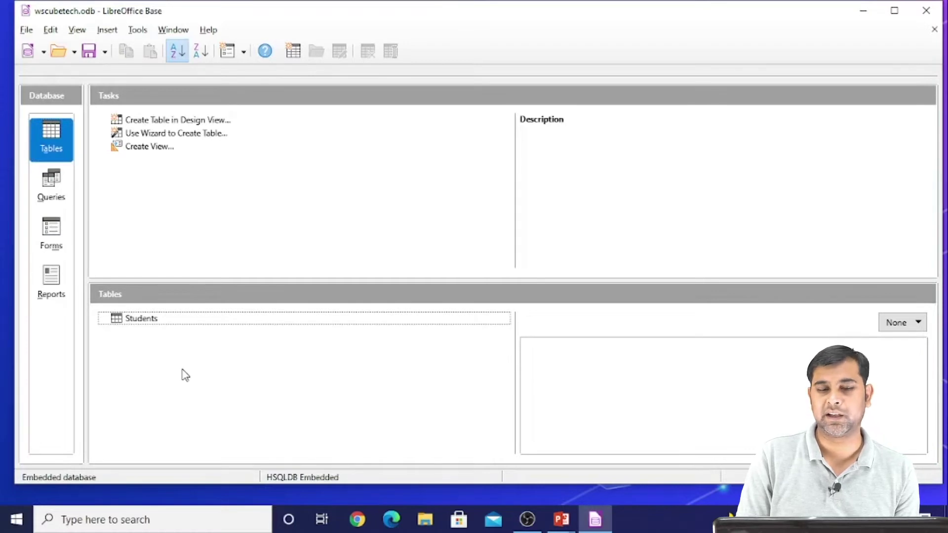
pyautogui.click(154, 320)
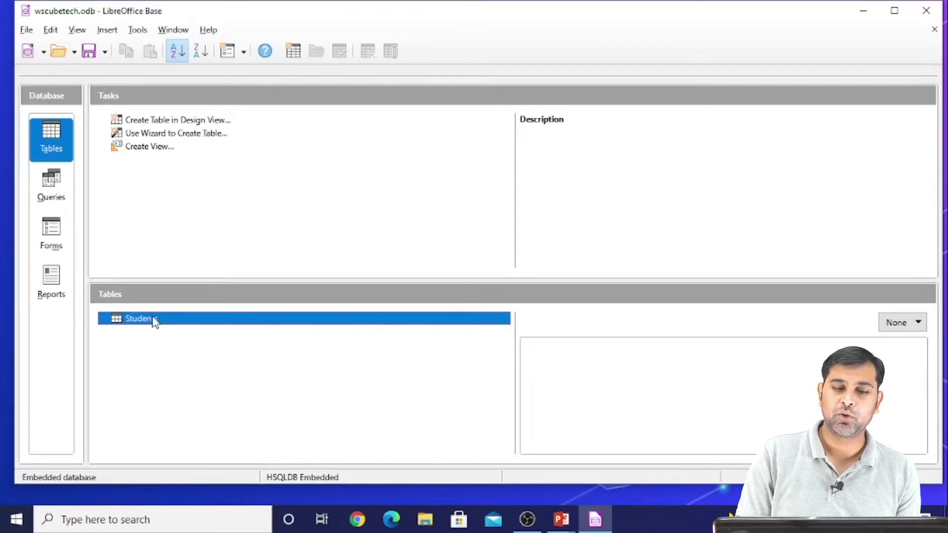
pyautogui.click(233, 138)
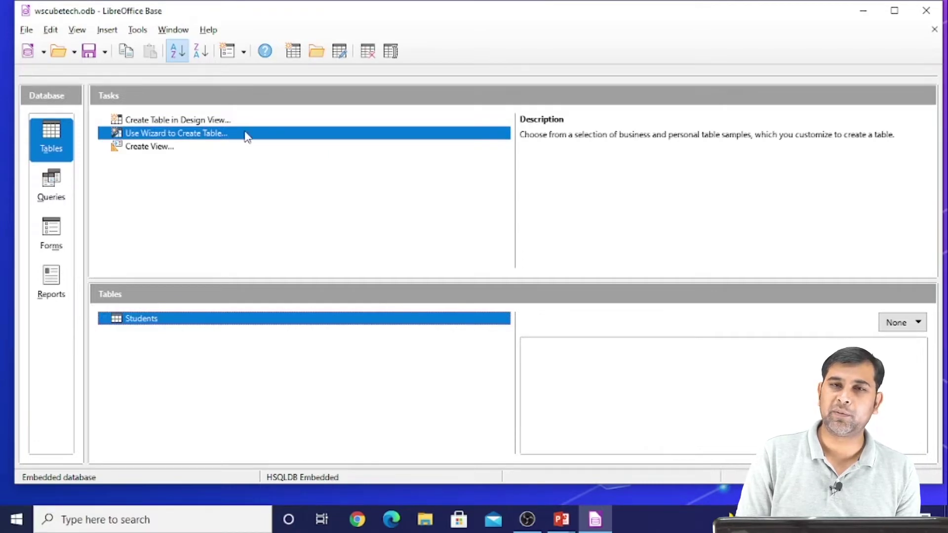
pyautogui.click(239, 121)
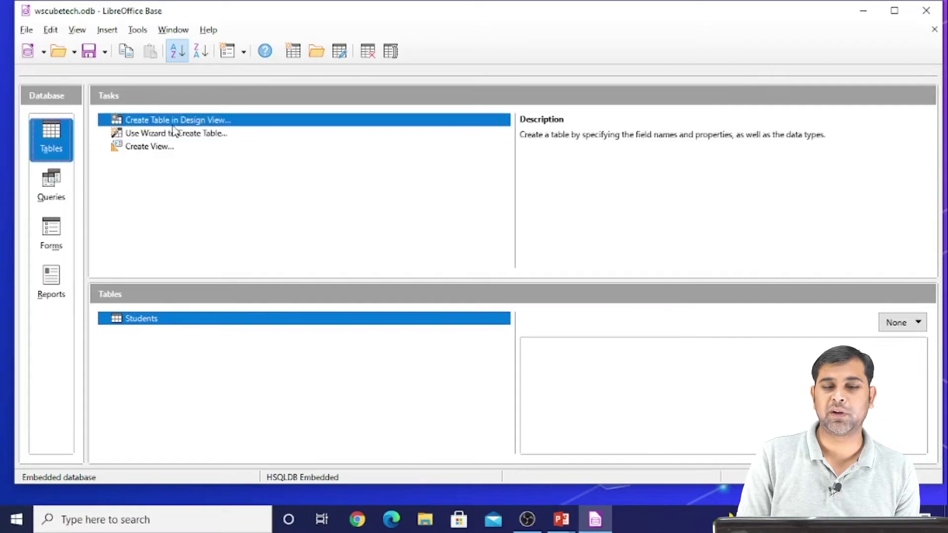
pyautogui.click(210, 124)
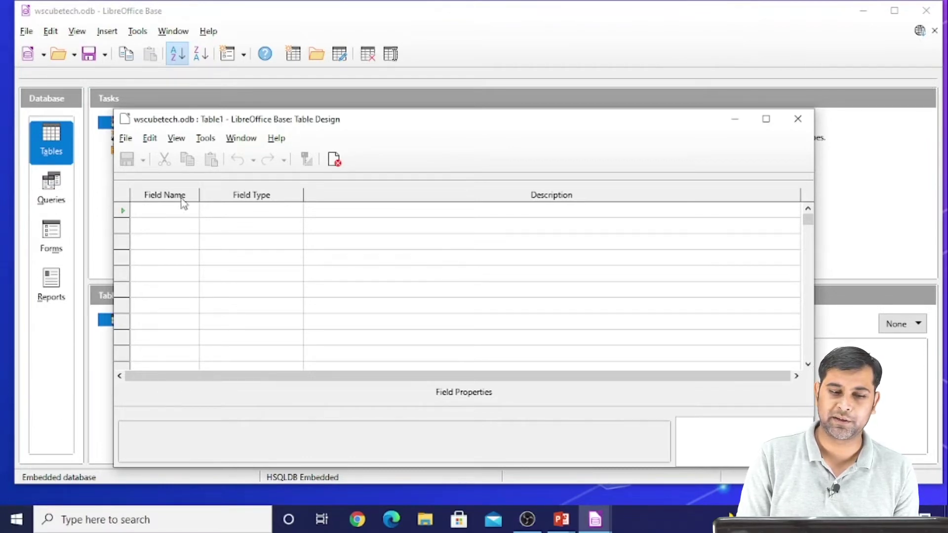
# Add a first field named RNo with the field type Integer [ INTEGER ]
pyautogui.click(156, 209)
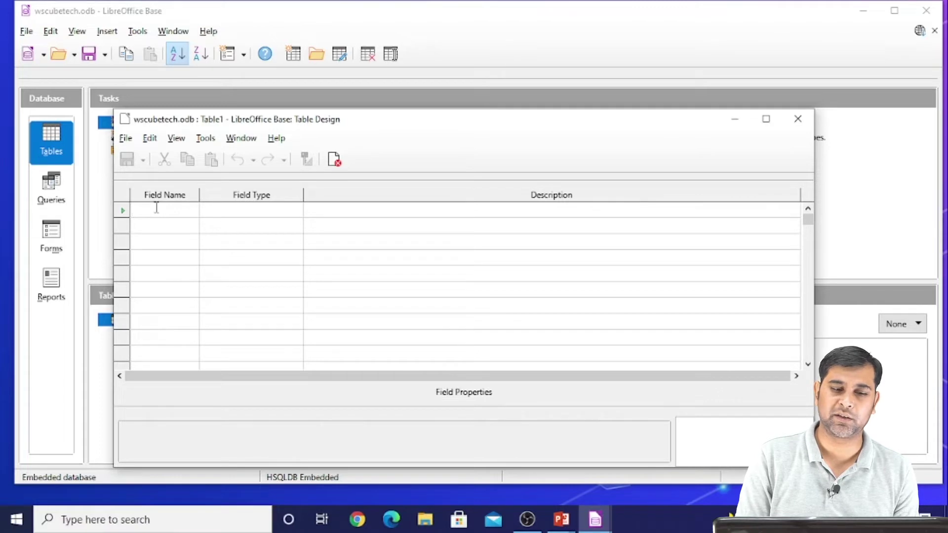
pyautogui.write('Rno')
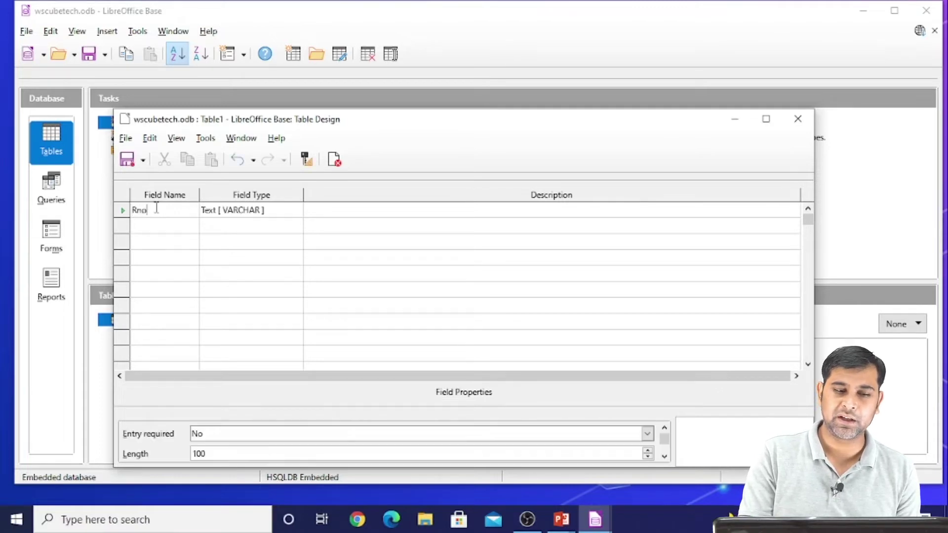
pyautogui.press('BackSpace')
pyautogui.press('BackSpace')
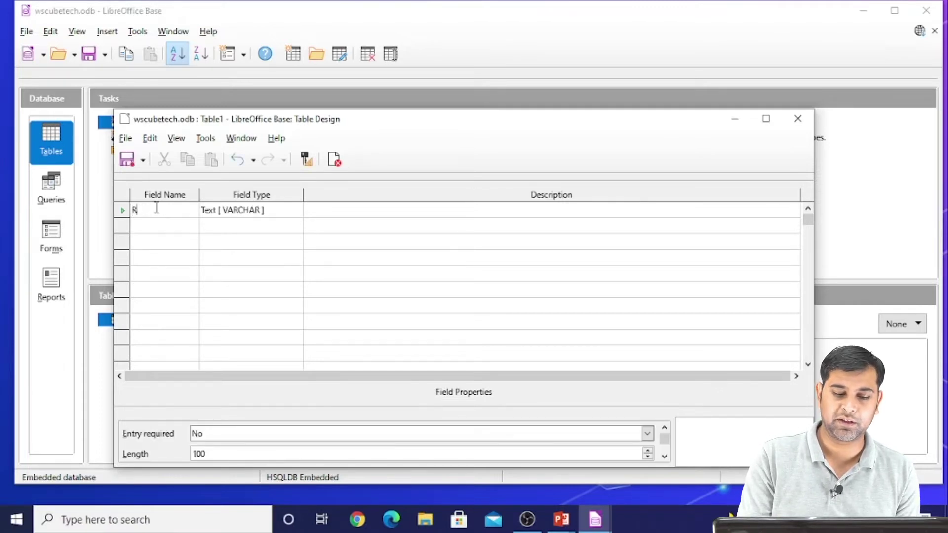
pyautogui.write('No')
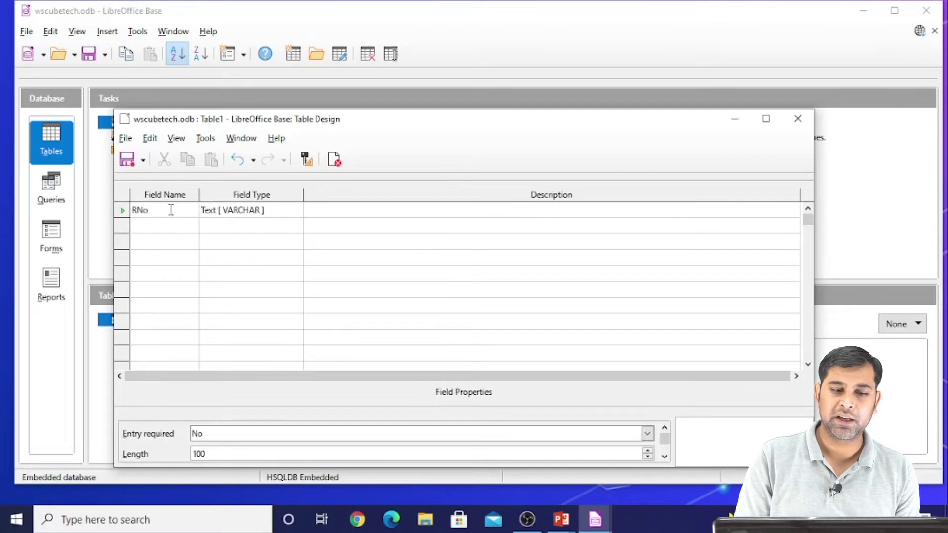
pyautogui.click(239, 216)
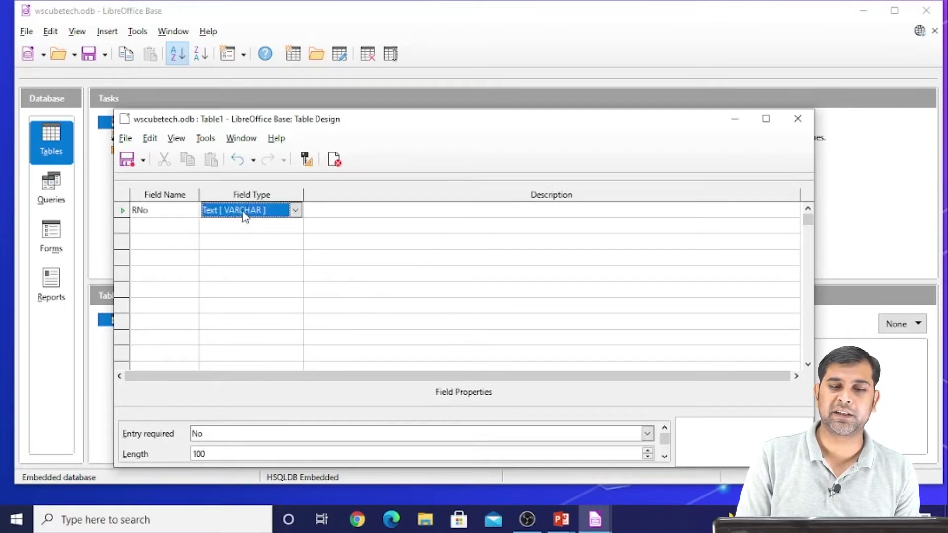
pyautogui.click(263, 213)
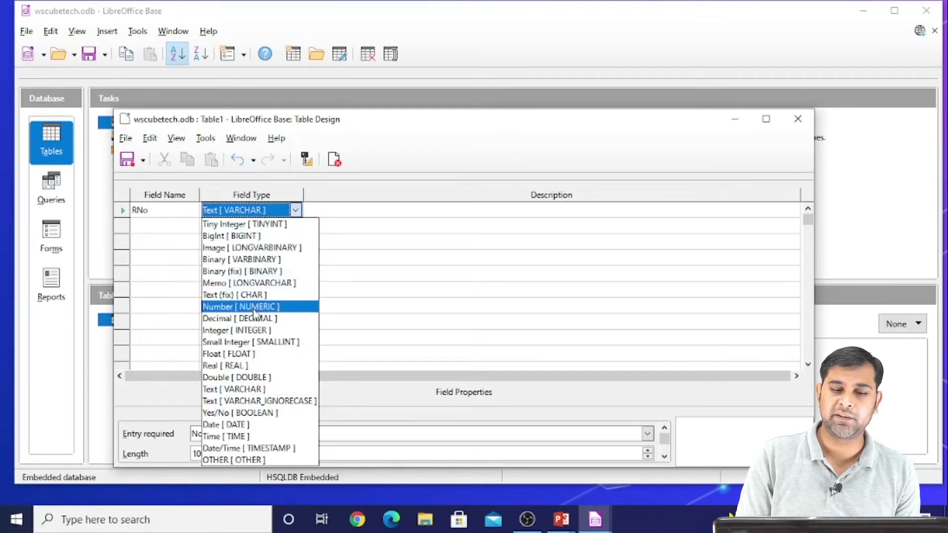
pyautogui.press('Down')
pyautogui.press('Down')
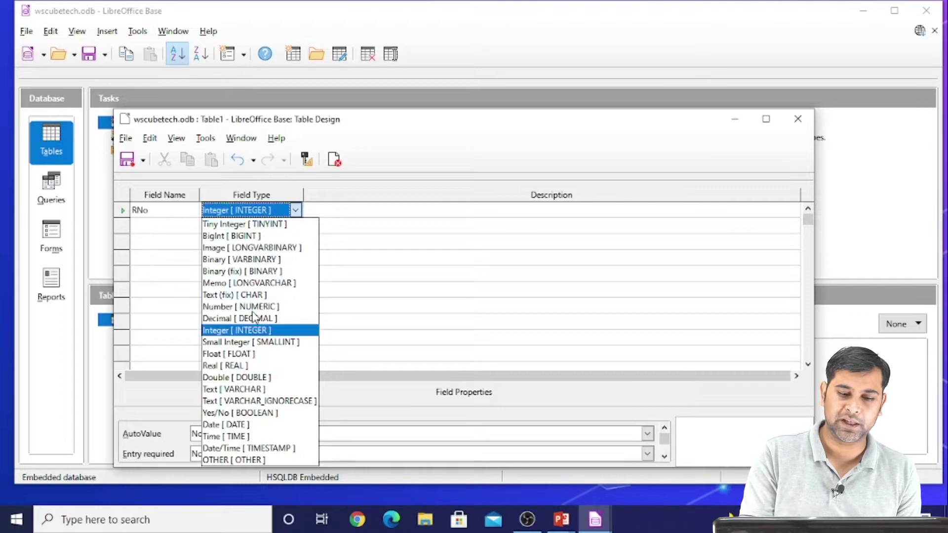
pyautogui.press('Return')
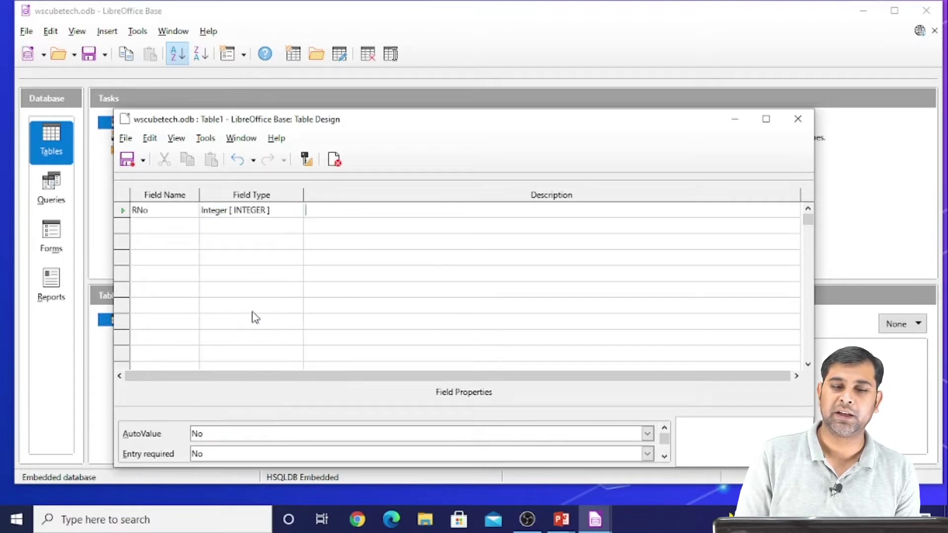
# Enter "Roll Number" as the description of the RNo field
pyautogui.click(439, 212)
pyautogui.write('Roll')
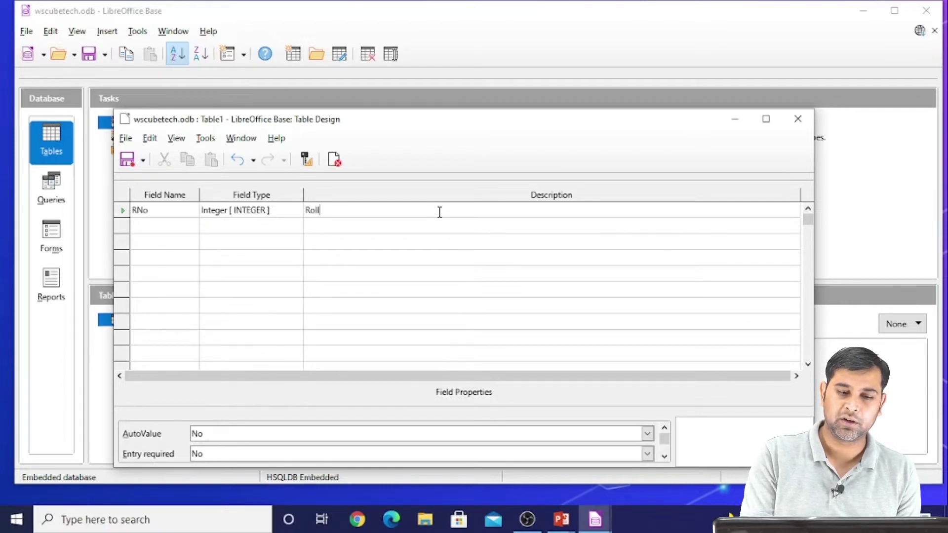
pyautogui.write(' Number')
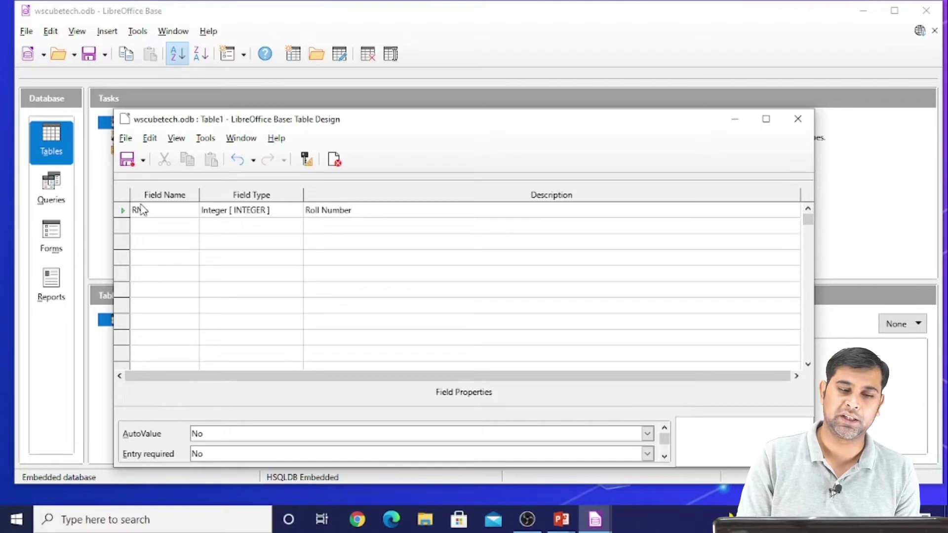
# Add a second field called Name, keeping the field type Text [ VARCHAR ] and leaving its description empty
pyautogui.click(148, 222)
pyautogui.write('NAme')
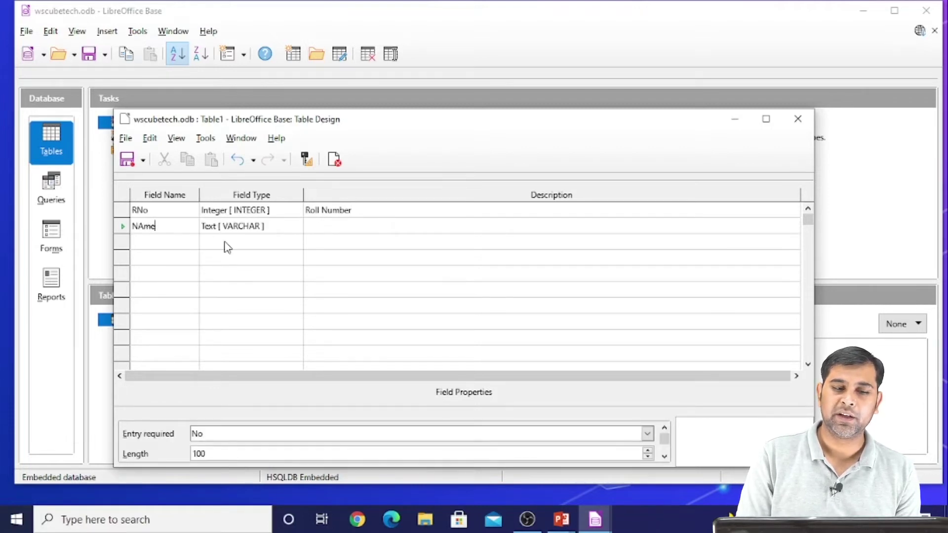
pyautogui.press('BackSpace')
pyautogui.press('BackSpace')
pyautogui.press('BackSpace')
pyautogui.write('ame')
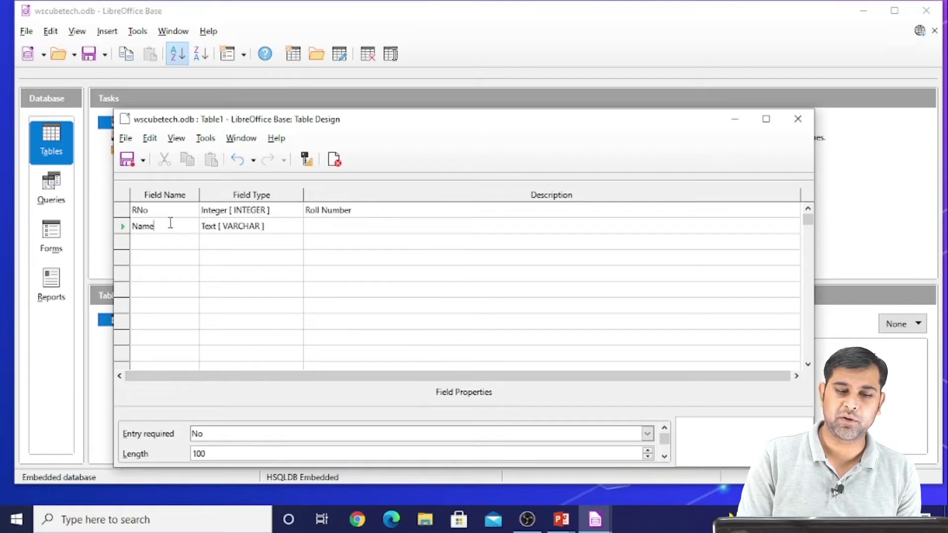
pyautogui.press('Tab')
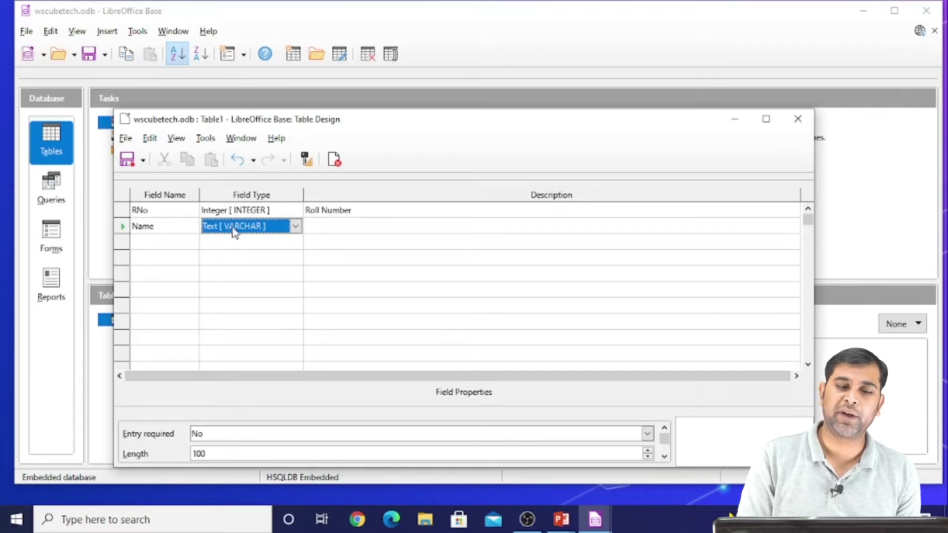
pyautogui.press('Tab')
pyautogui.press('Tab')
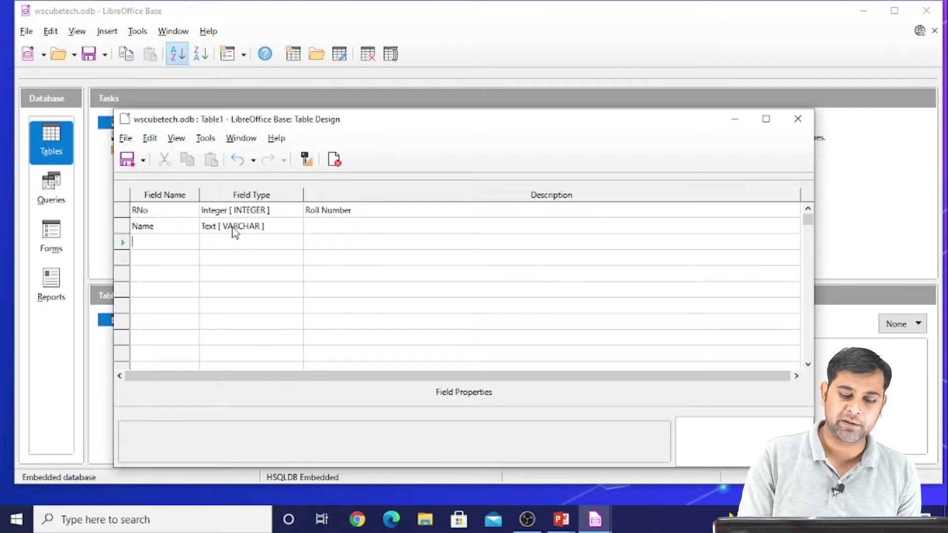
# Add a field named Hindi with the field type Float [ FLOAT ] and no description
pyautogui.write('Hindi')
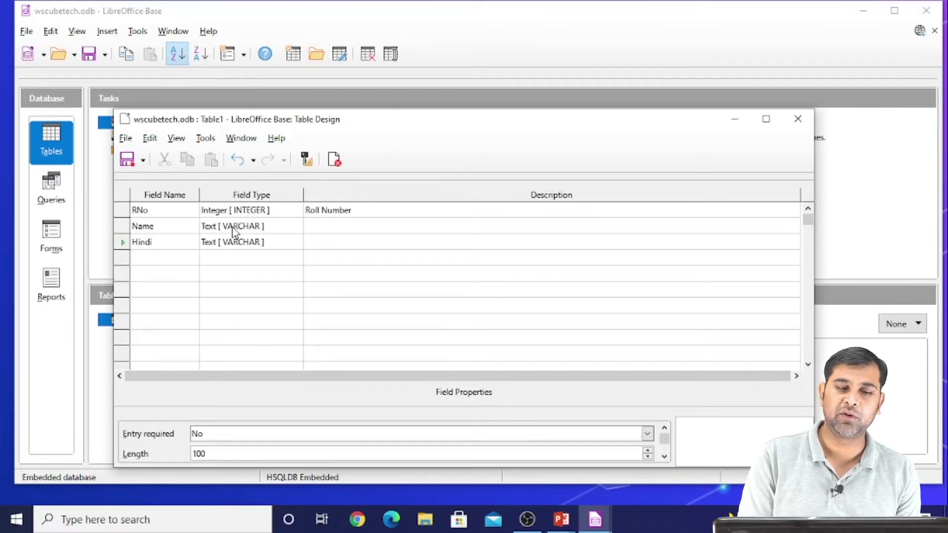
pyautogui.press('Tab')
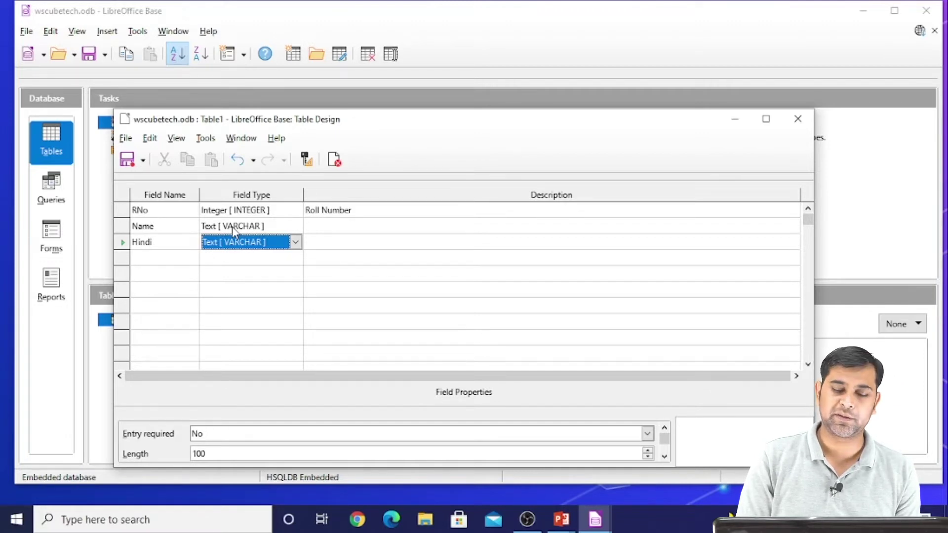
pyautogui.press('f')
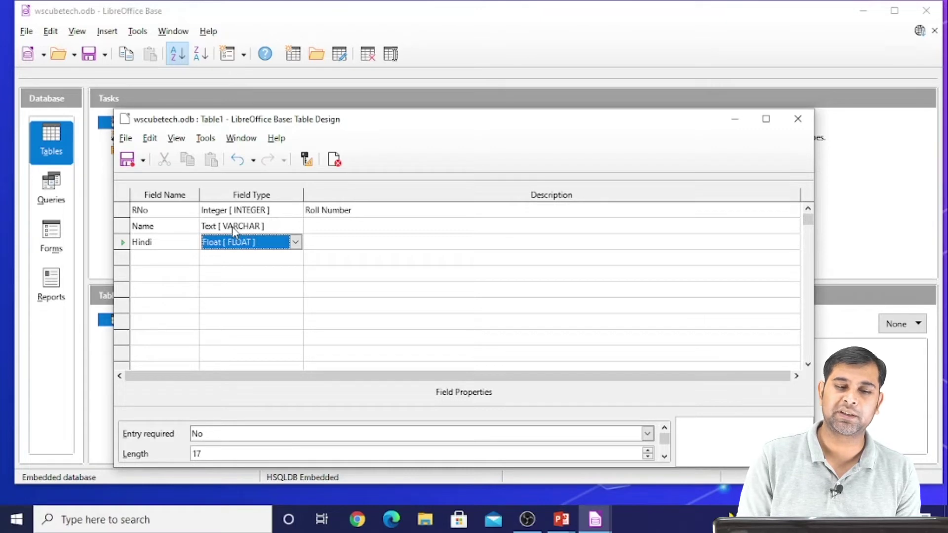
pyautogui.press('Tab')
pyautogui.press('Tab')
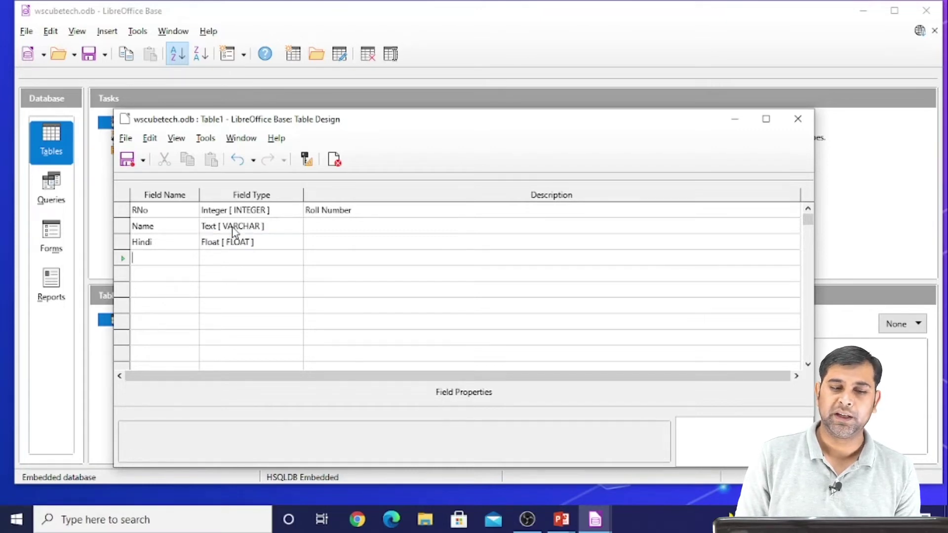
# Add a field named English below Hindi with the field type Float [ FLOAT ]
pyautogui.write('English')
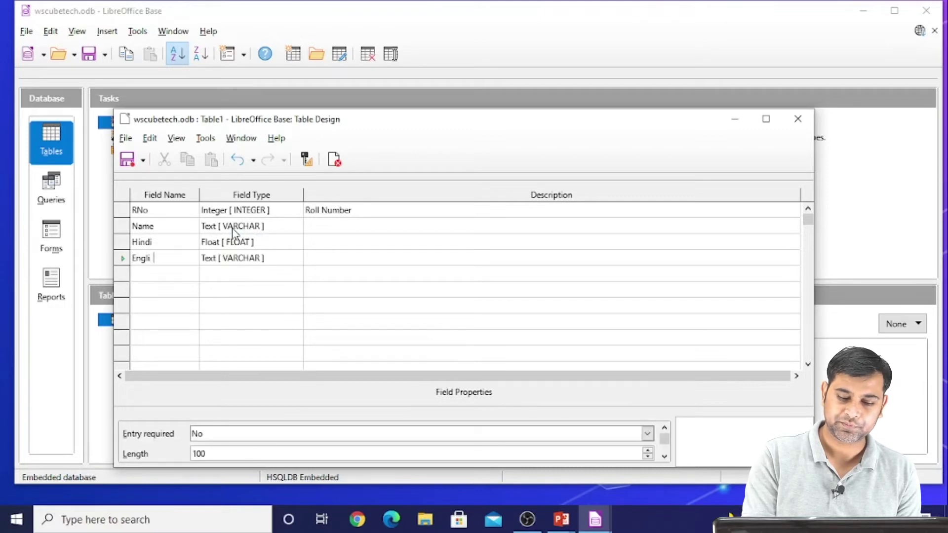
pyautogui.press('Tab')
pyautogui.press('f')
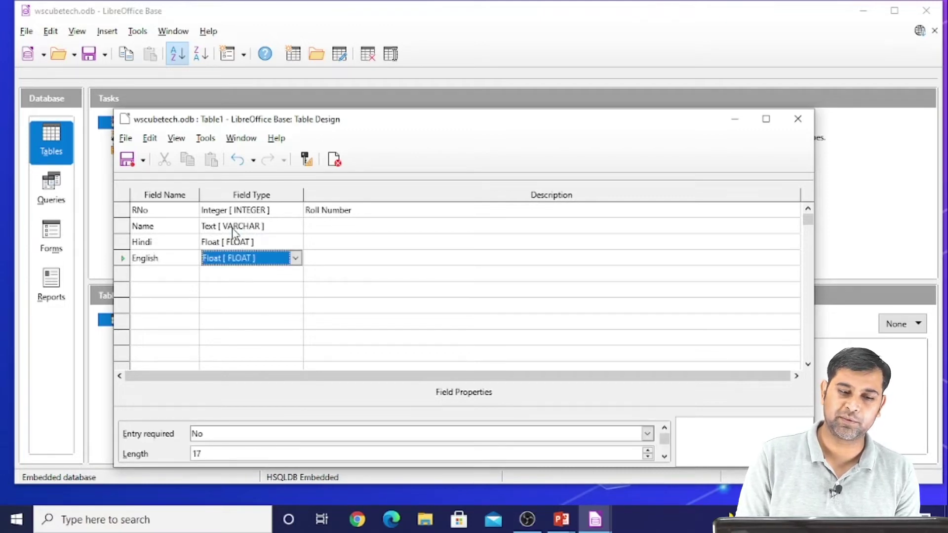
pyautogui.press('Tab')
pyautogui.press('Tab')
# Add a field named Maths below English with the field type Float [ FLOAT ]
pyautogui.write('Maths')
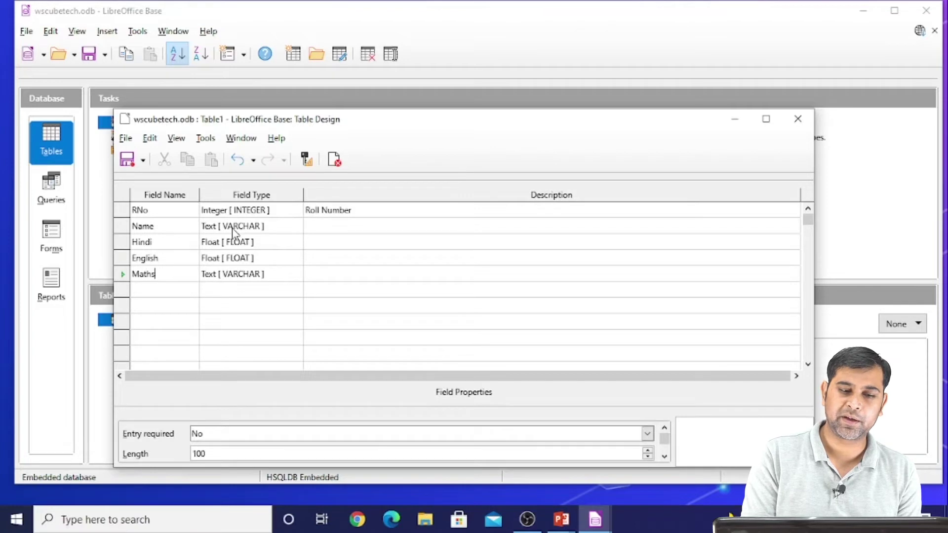
pyautogui.press('Tab')
pyautogui.press('f')
pyautogui.press('Tab')
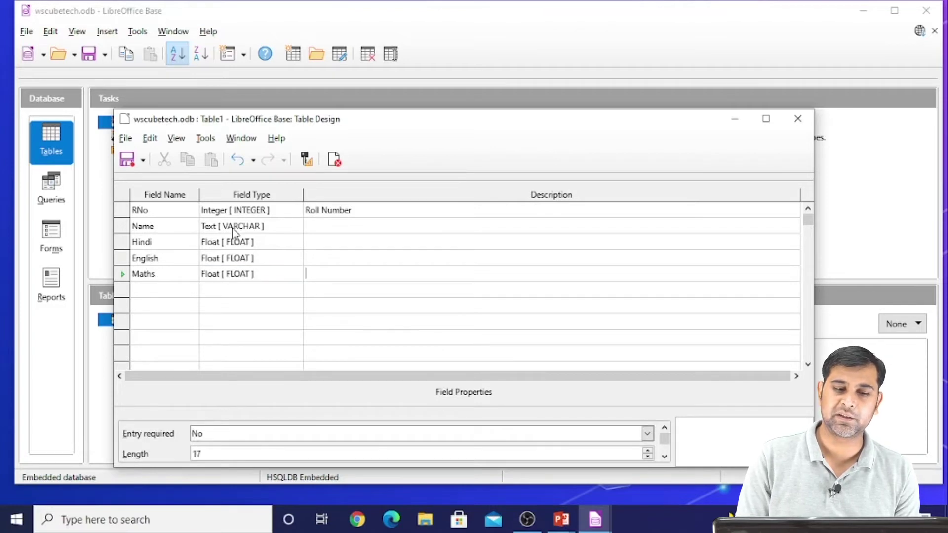
pyautogui.press('Tab')
# Add a field named Science below Maths with the field type Float [ FLOAT ]
pyautogui.write('Science')
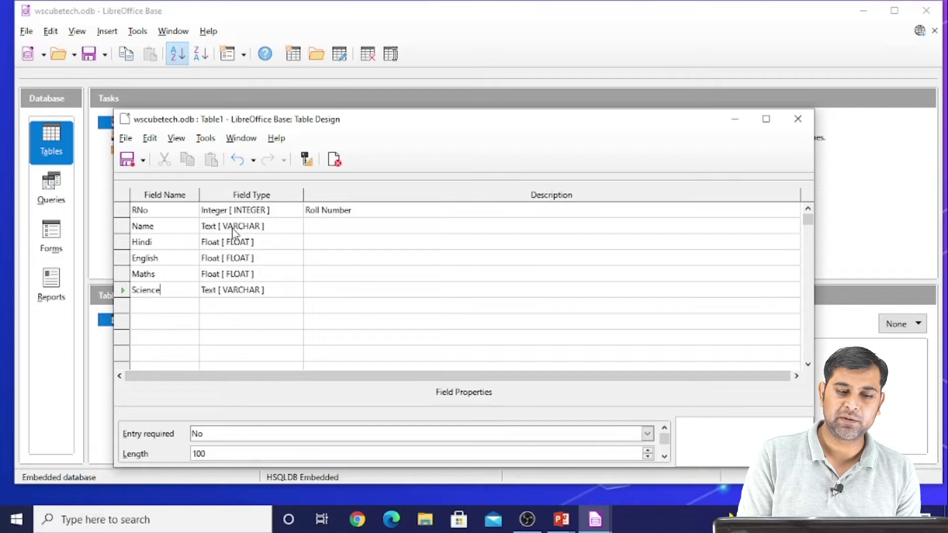
pyautogui.press('Tab')
pyautogui.press('f')
pyautogui.press('Tab')
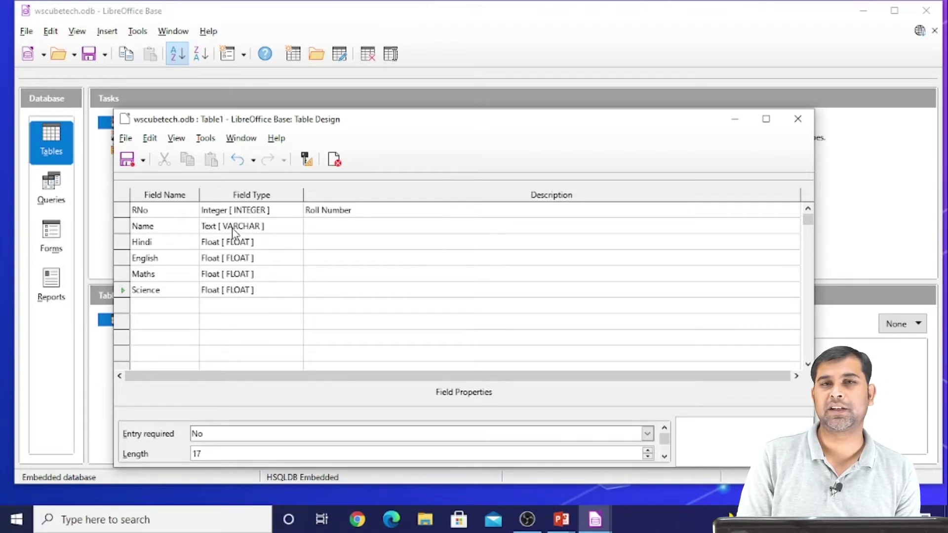
# Set the RNo field as the table's primary key
pyautogui.click(124, 211)
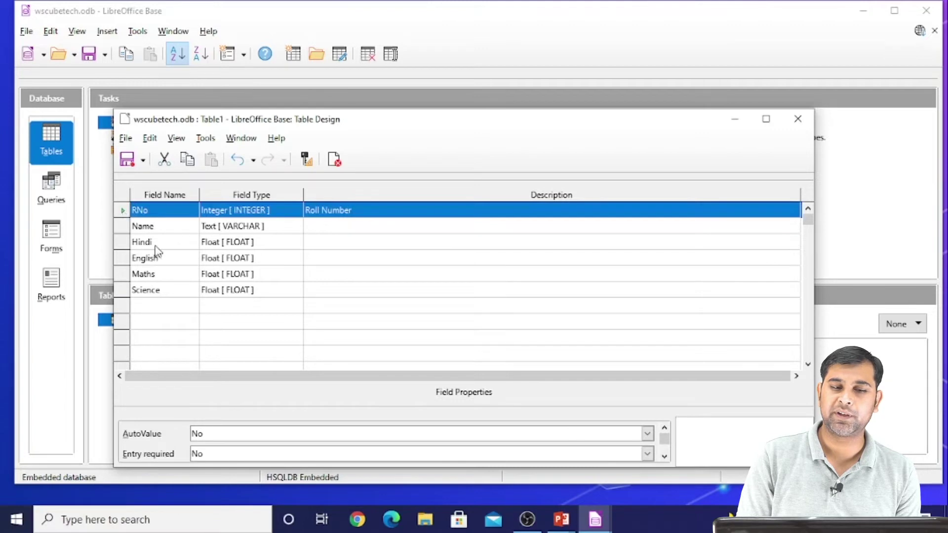
pyautogui.rightClick(120, 213)
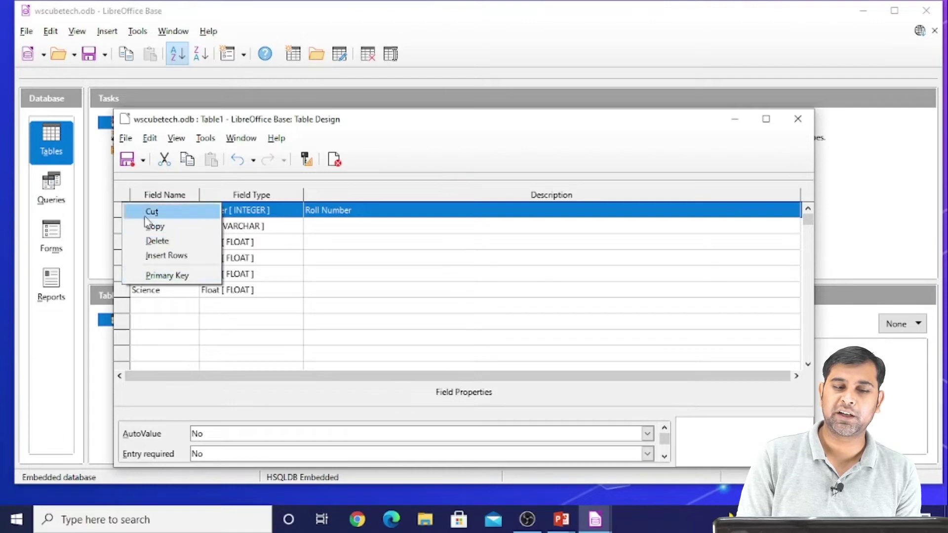
pyautogui.click(142, 281)
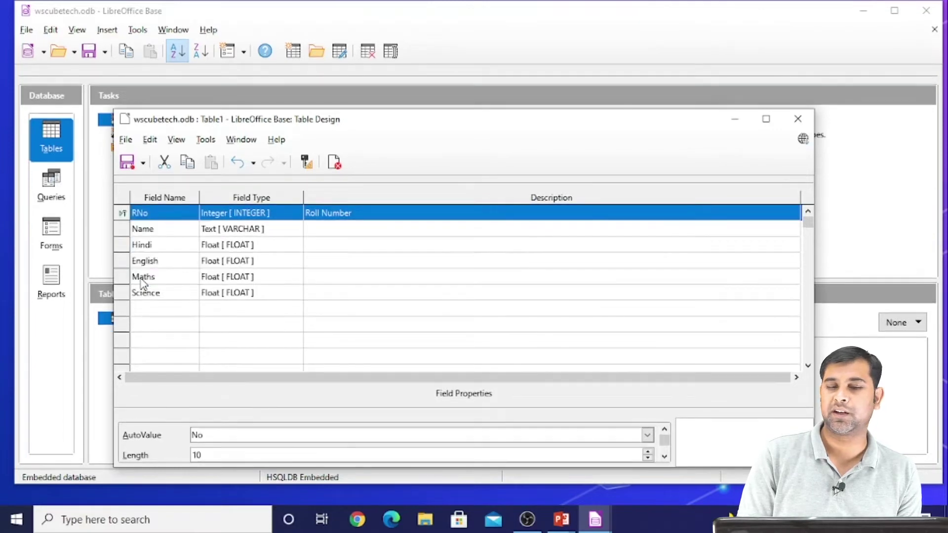
# Insert a row above English and add a field named SST with the field type Float [ FLOAT ]
pyautogui.click(123, 231)
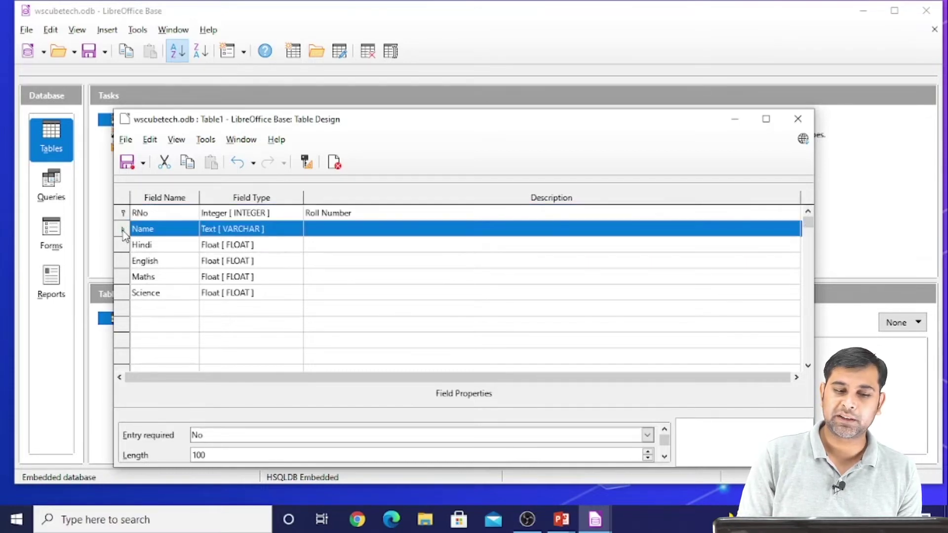
pyautogui.click(123, 261)
pyautogui.rightClick(123, 261)
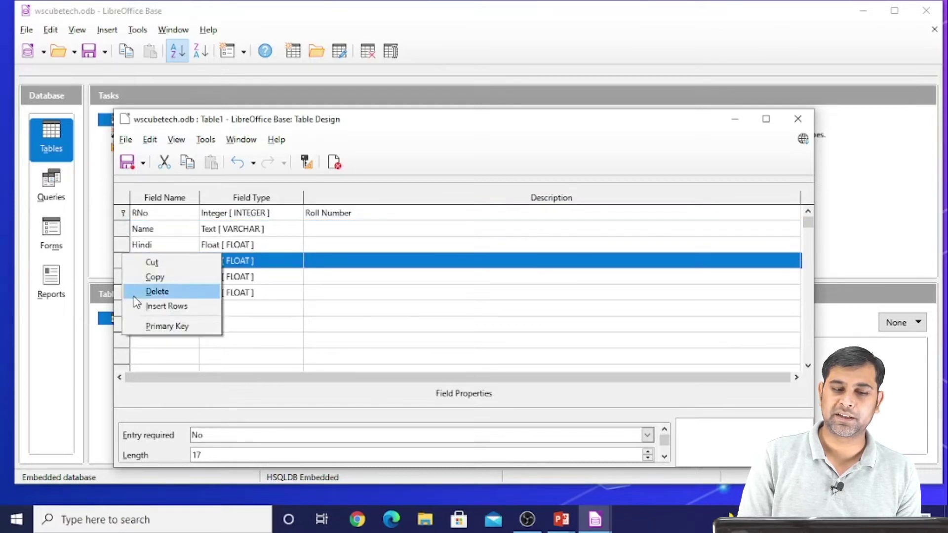
pyautogui.click(166, 306)
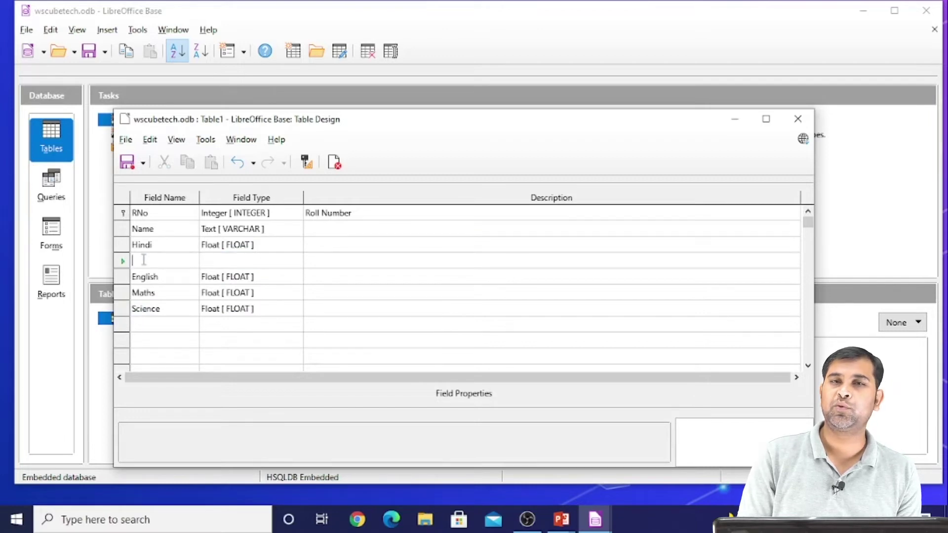
pyautogui.write('SST')
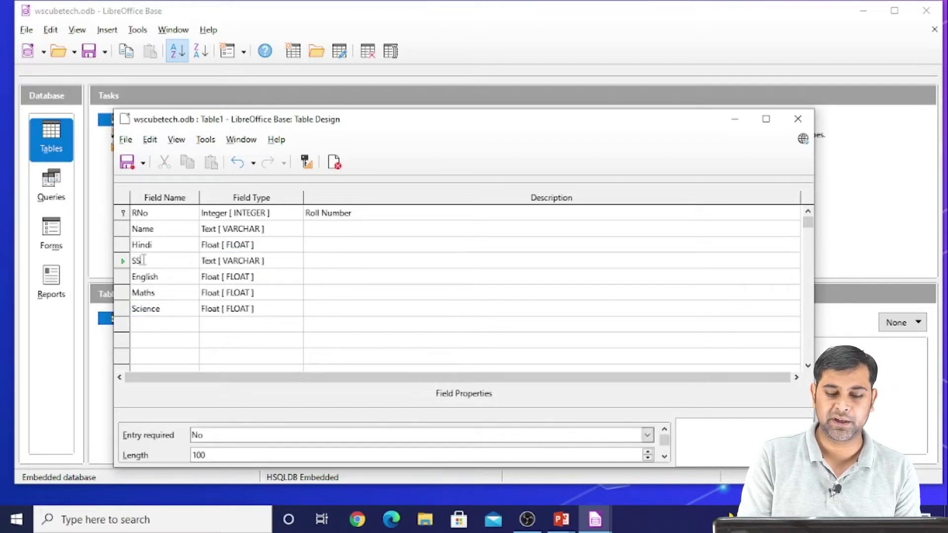
pyautogui.click(210, 269)
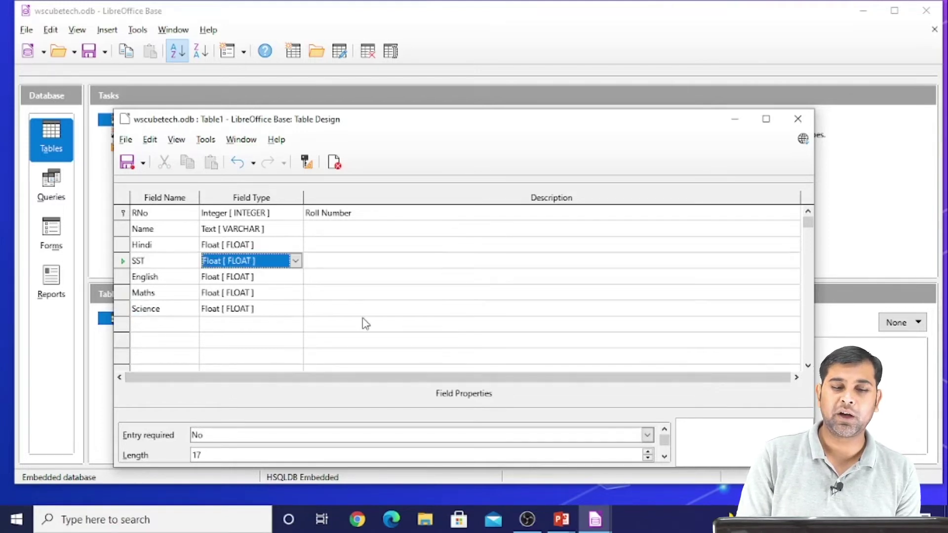
pyautogui.click(252, 344)
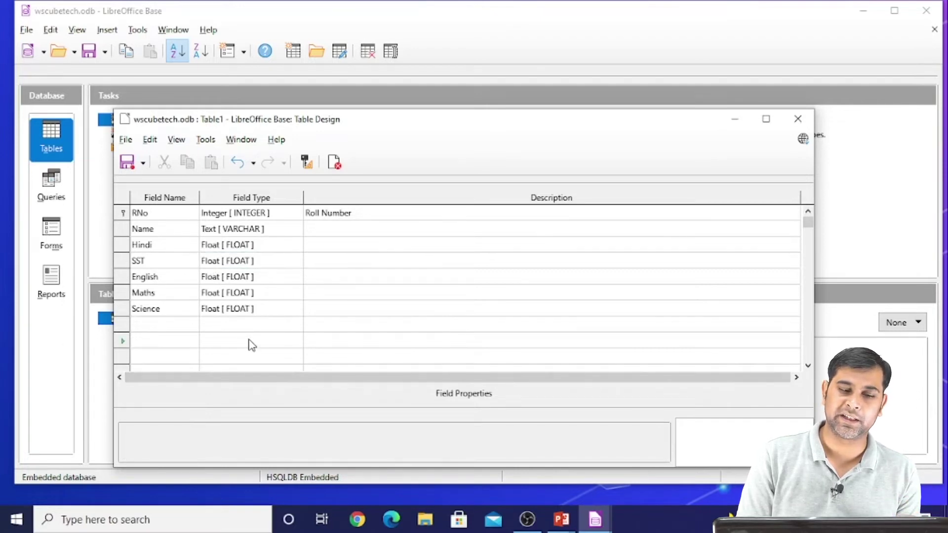
pyautogui.click(124, 309)
pyautogui.rightClick(126, 312)
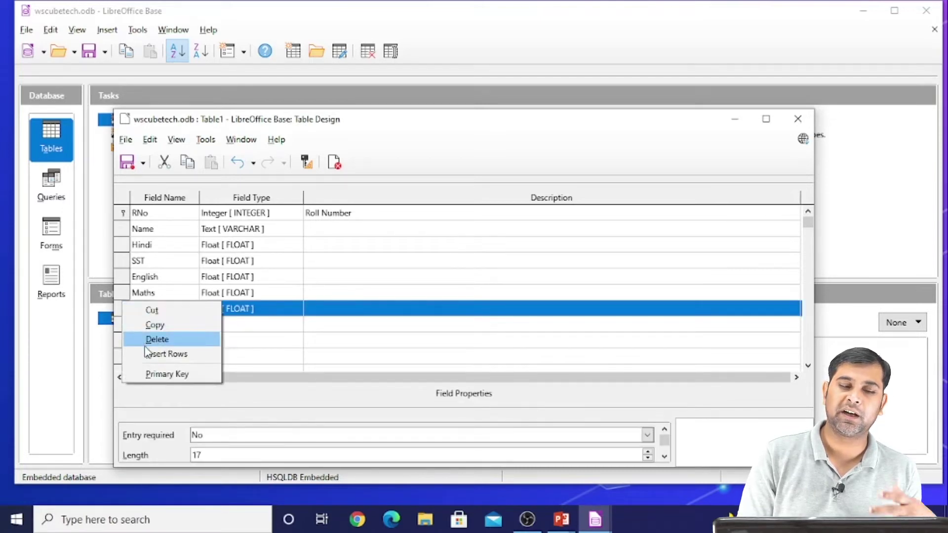
pyautogui.press('Escape')
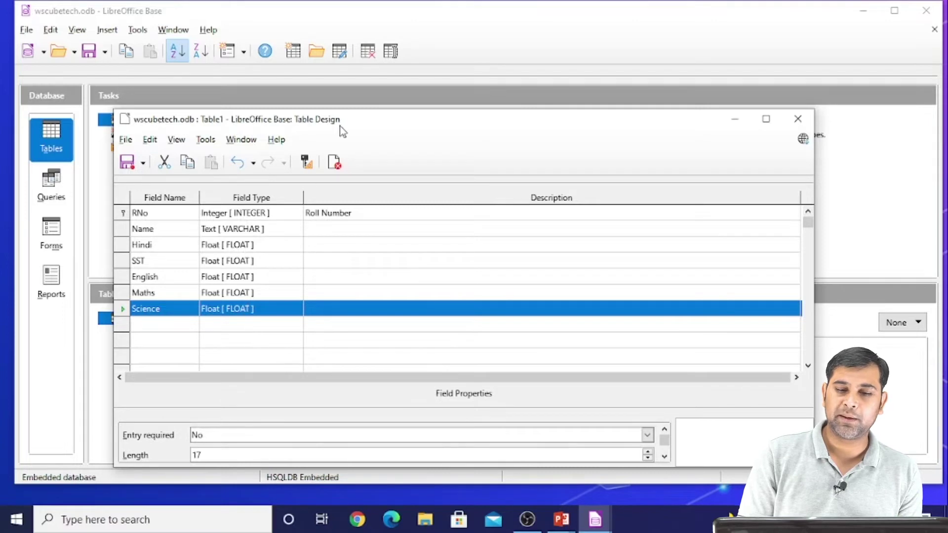
pyautogui.moveTo(360, 129); pyautogui.dragTo(352, 21)
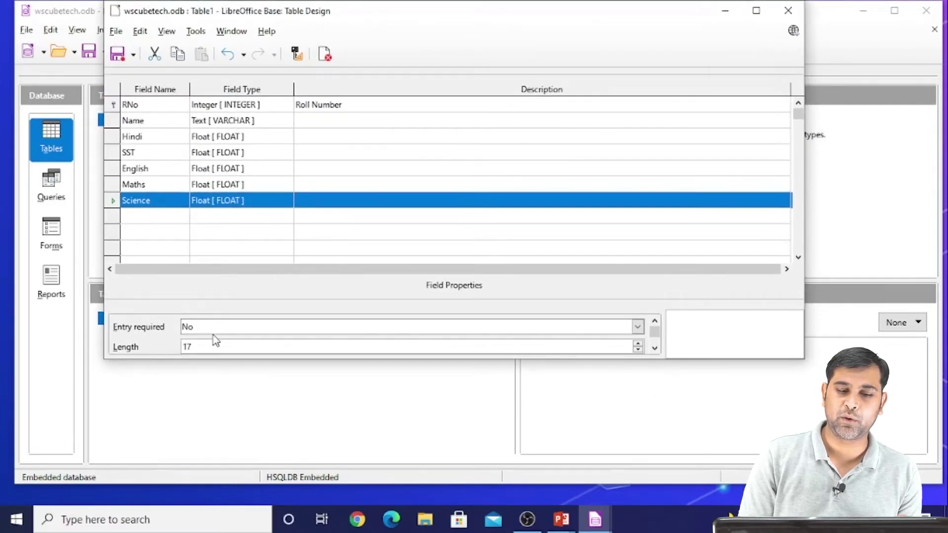
pyautogui.click(158, 106)
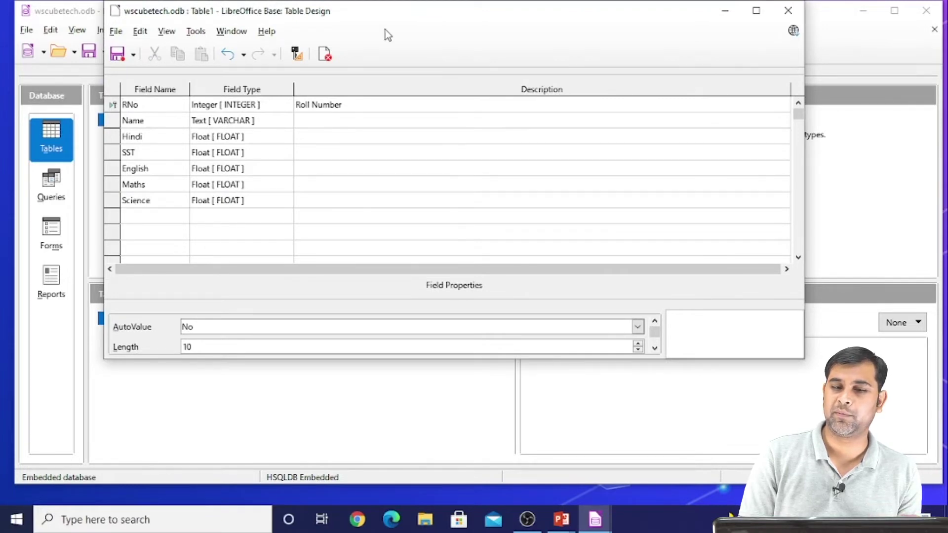
pyautogui.moveTo(377, 20); pyautogui.dragTo(362, 73)
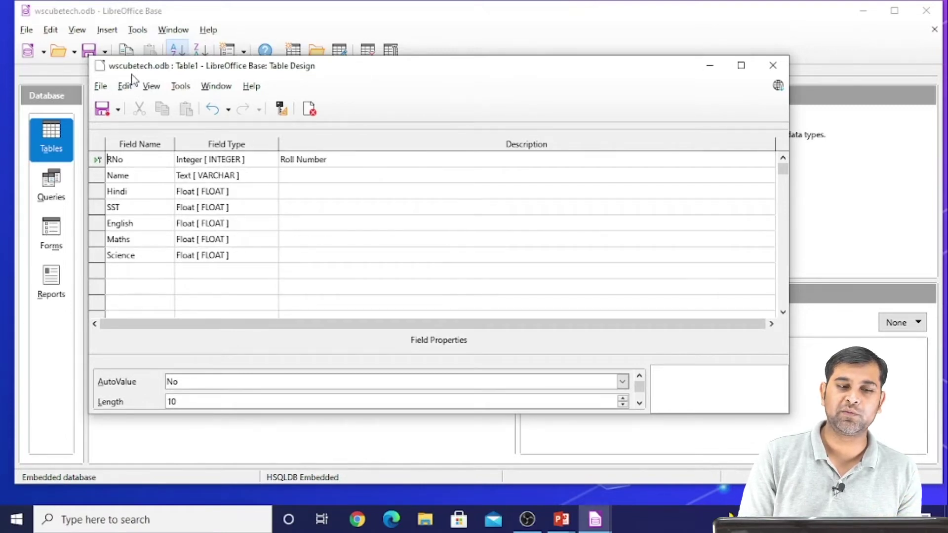
# Save the table design under the name Marks and close the design window
pyautogui.click(102, 110)
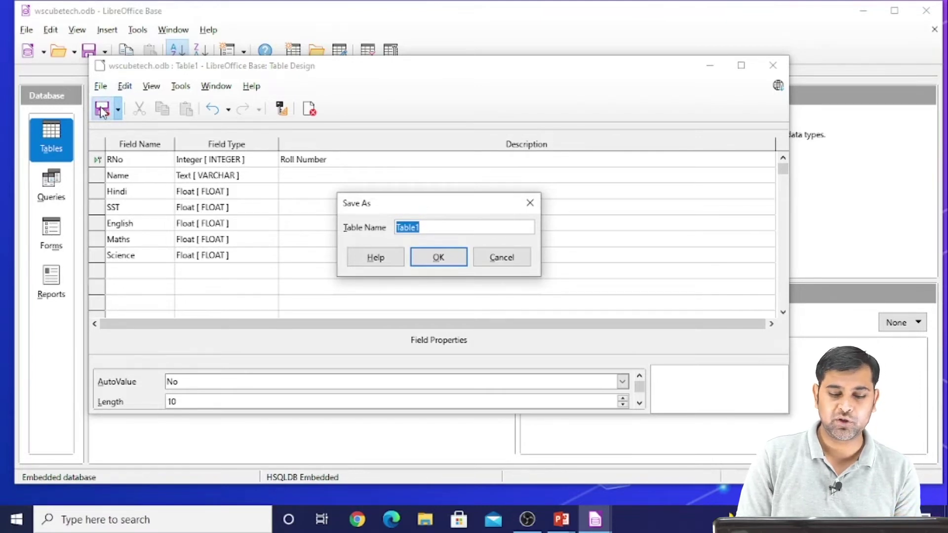
pyautogui.write('MArks')
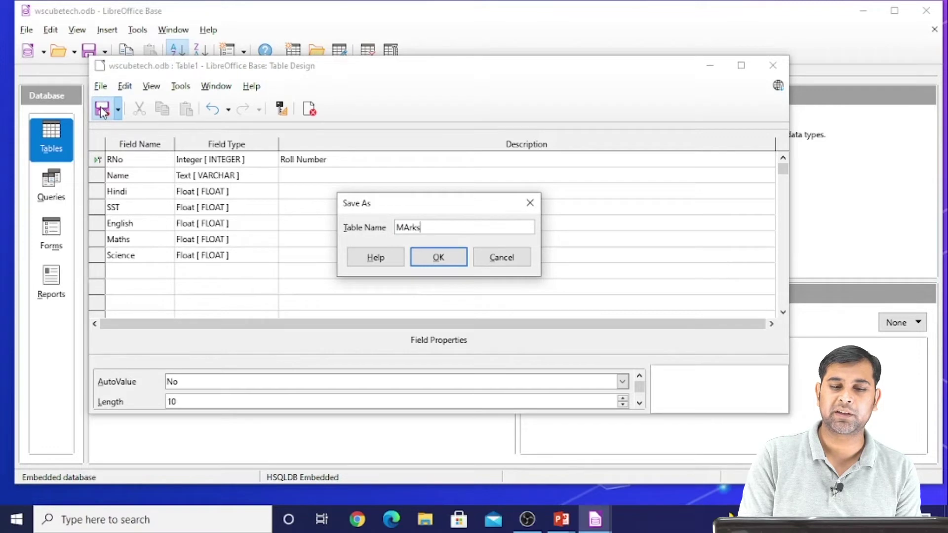
pyautogui.press('BackSpace')
pyautogui.press('BackSpace')
pyautogui.press('BackSpace')
pyautogui.press('BackSpace')
pyautogui.write('arks')
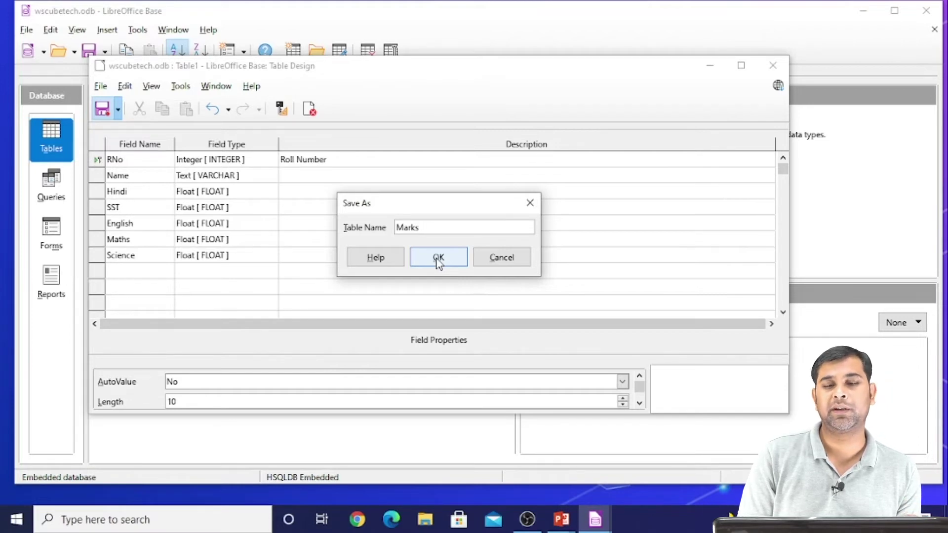
pyautogui.click(438, 258)
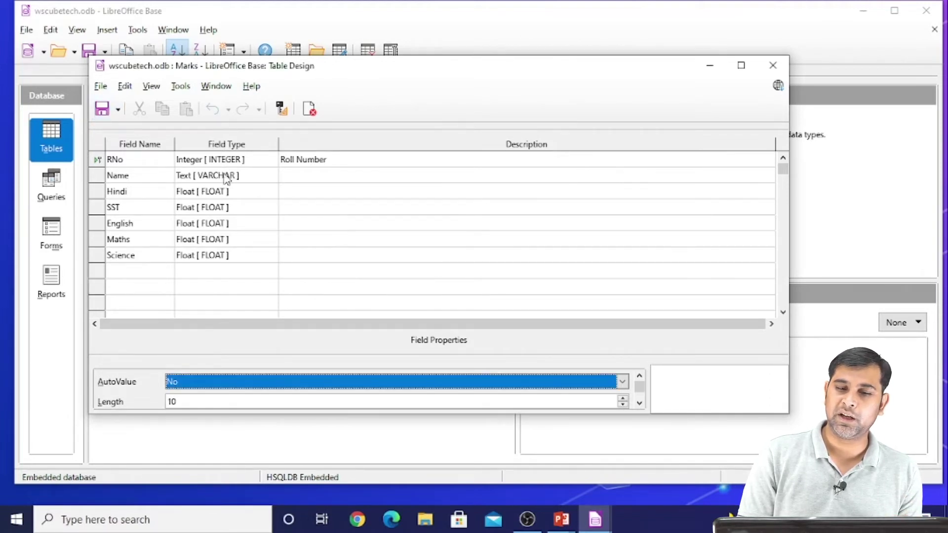
pyautogui.click(770, 70)
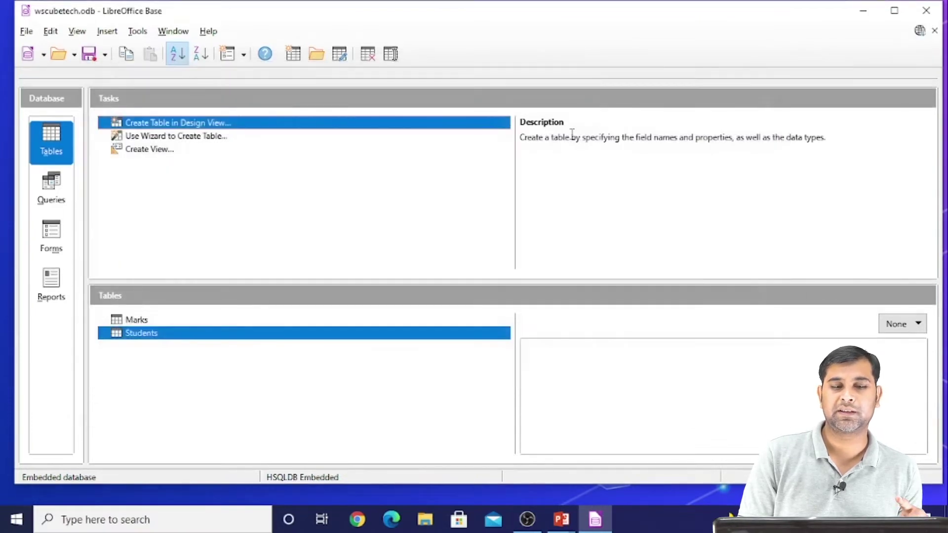
# Open the Marks table for data entry
pyautogui.click(192, 398)
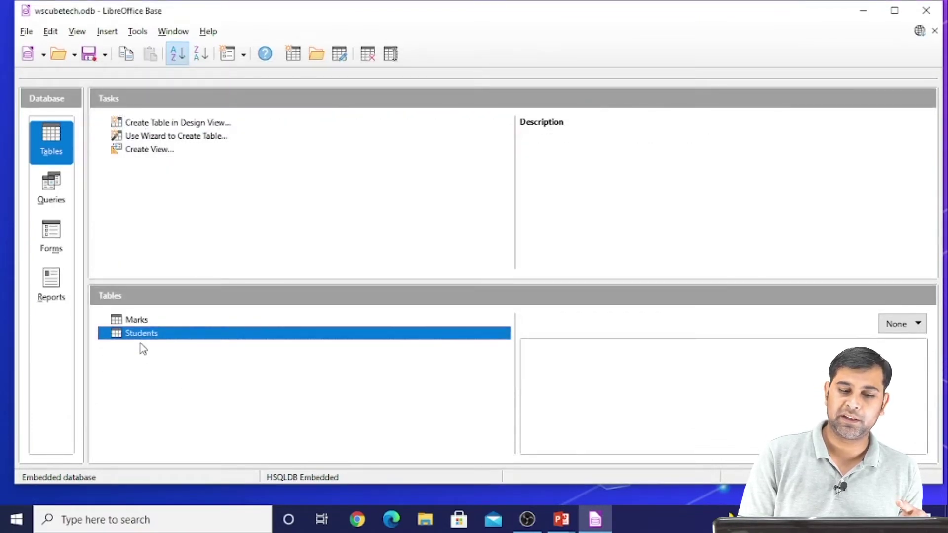
pyautogui.click(142, 321)
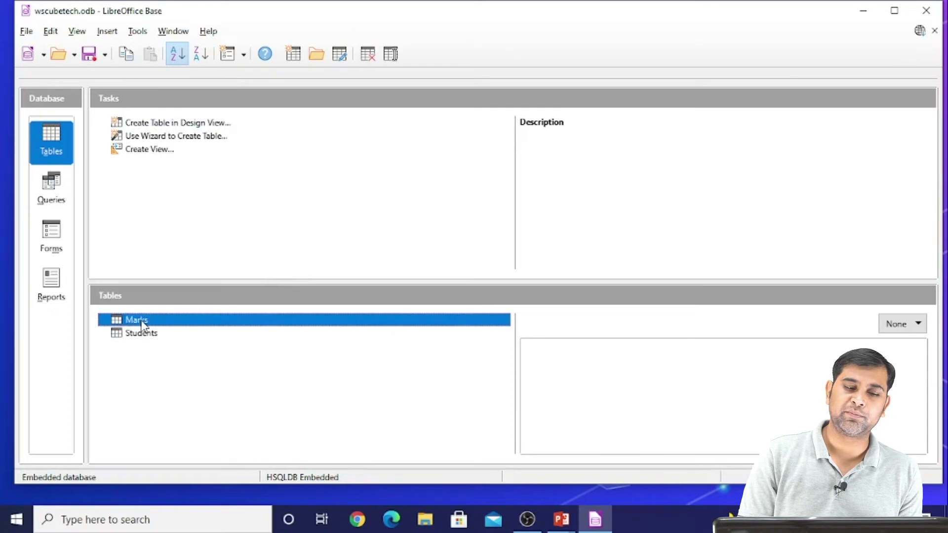
pyautogui.doubleClick(143, 322)
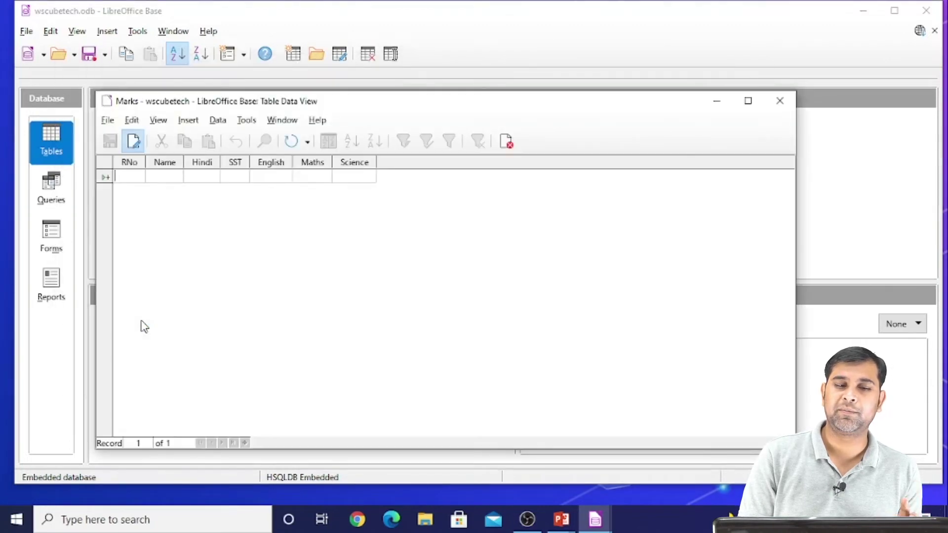
# Enter the first record with RNo 1, the student's name, Hindi 84, SST 84, English 87, Maths 84 and Science 98
pyautogui.write('1')
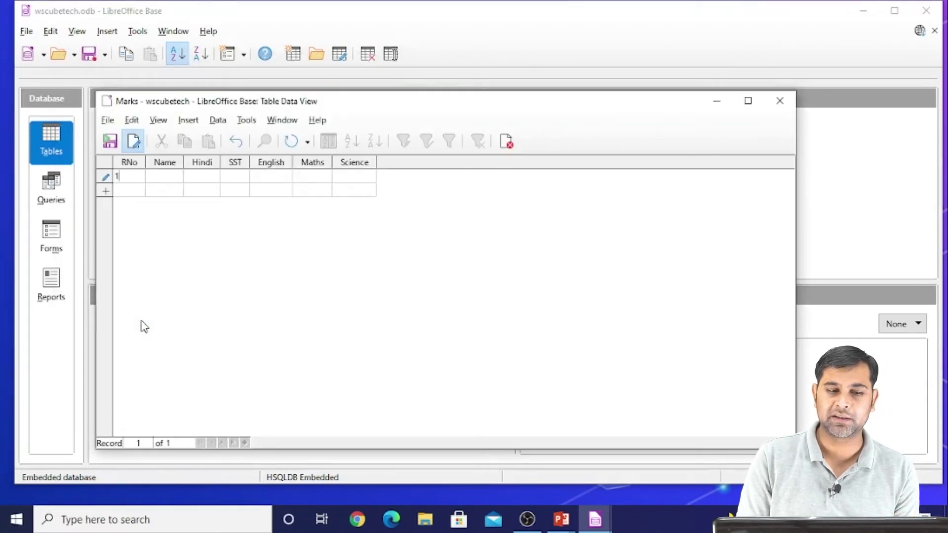
pyautogui.press('Tab')
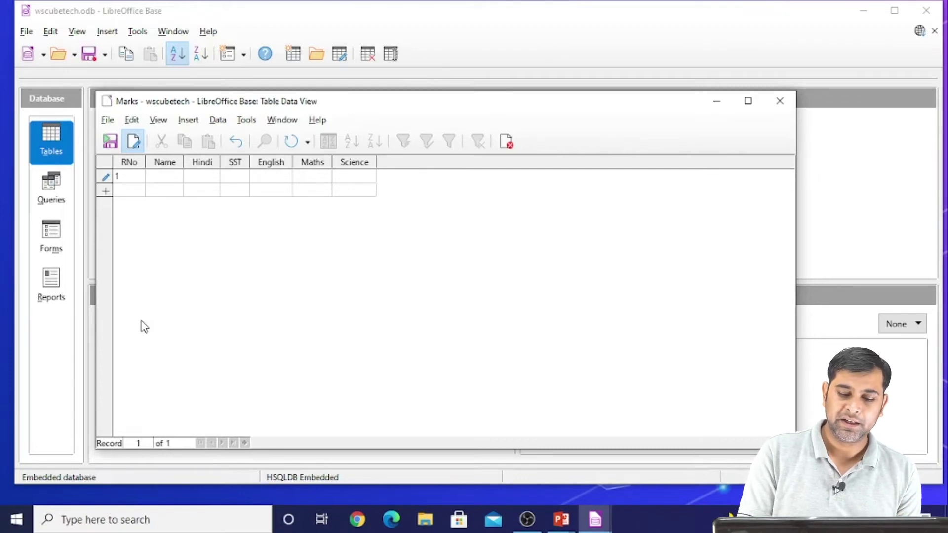
pyautogui.write('Aman')
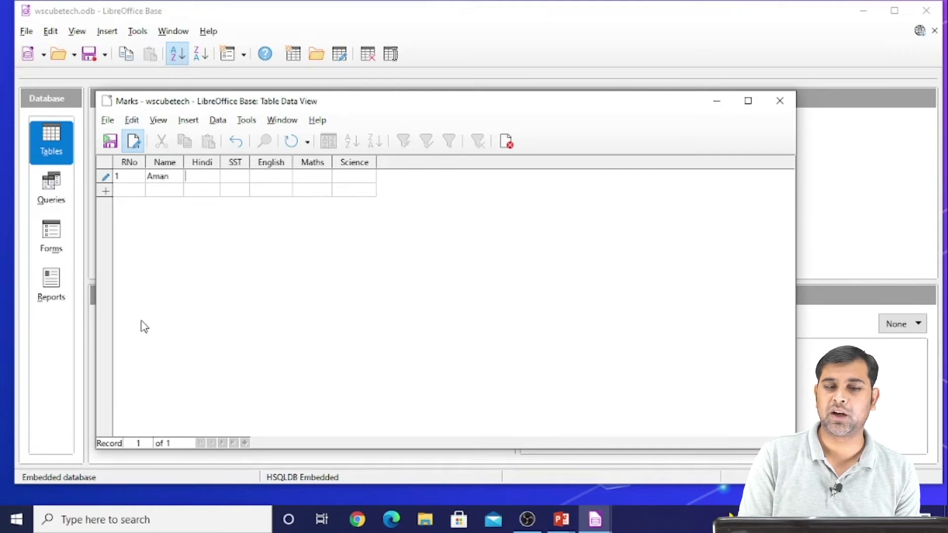
pyautogui.press('Tab')
pyautogui.write('84')
pyautogui.press('Tab')
pyautogui.write('84')
pyautogui.press('Tab')
pyautogui.write('87')
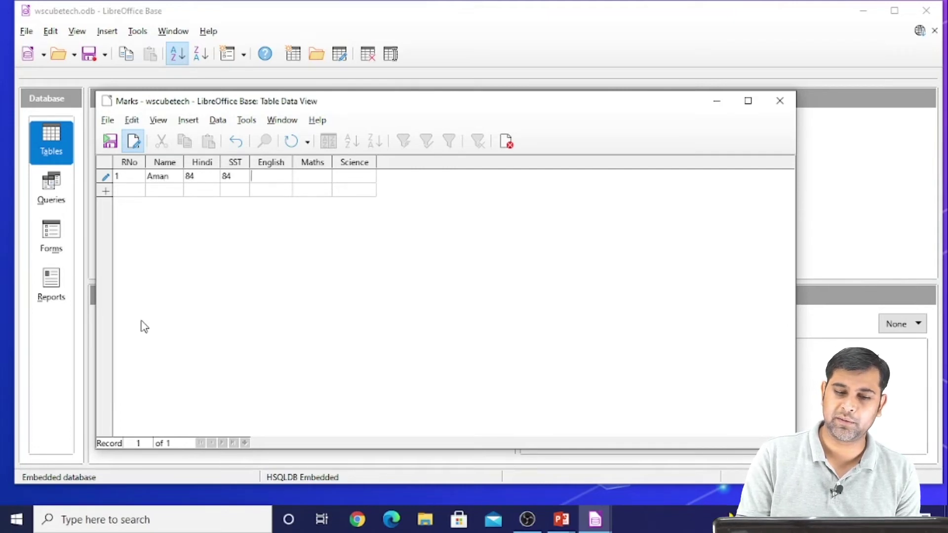
pyautogui.press('Tab')
pyautogui.write('84')
pyautogui.write('98')
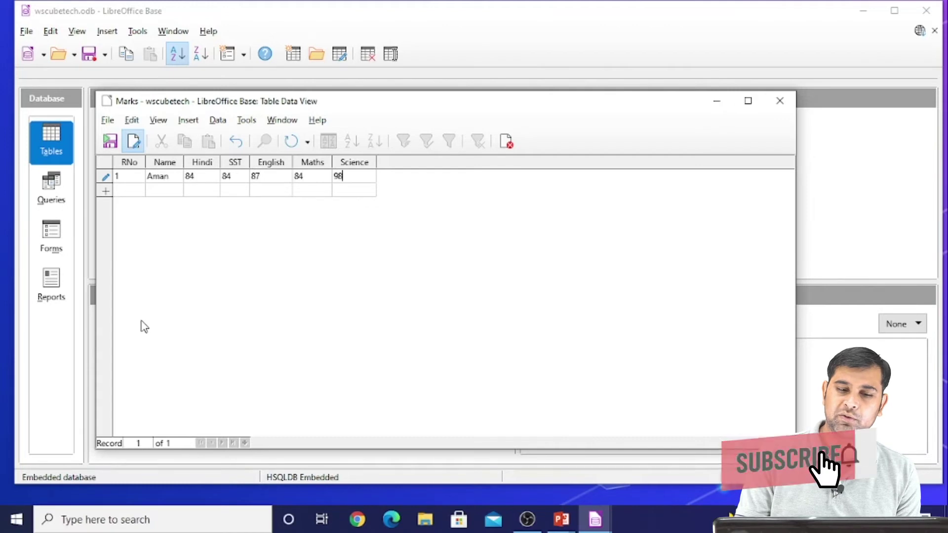
pyautogui.press('Tab')
# Add a record with RNo 2, the student's name, Hindi 95, SST 87, English 95, Maths 84 and Science 87
pyautogui.write('2')
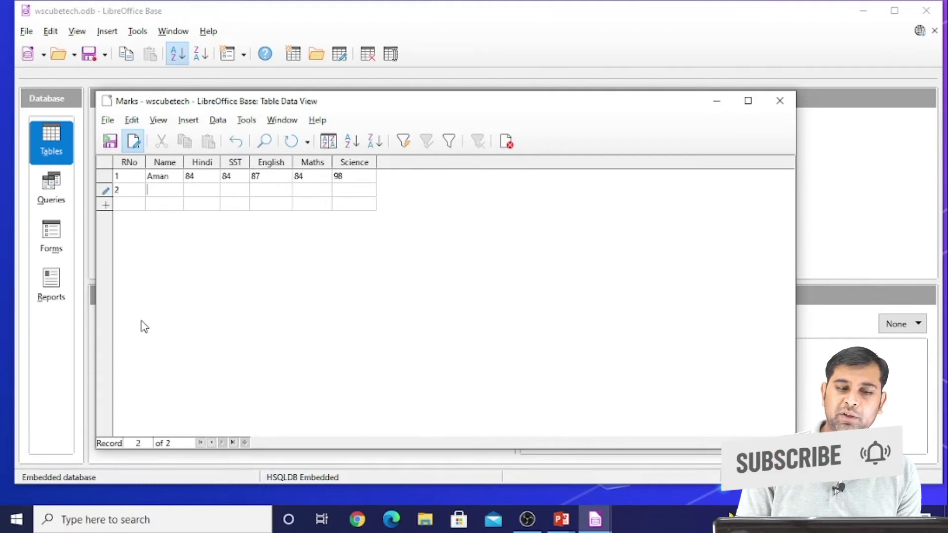
pyautogui.press('Tab')
pyautogui.write('Ajay')
pyautogui.press('Tab')
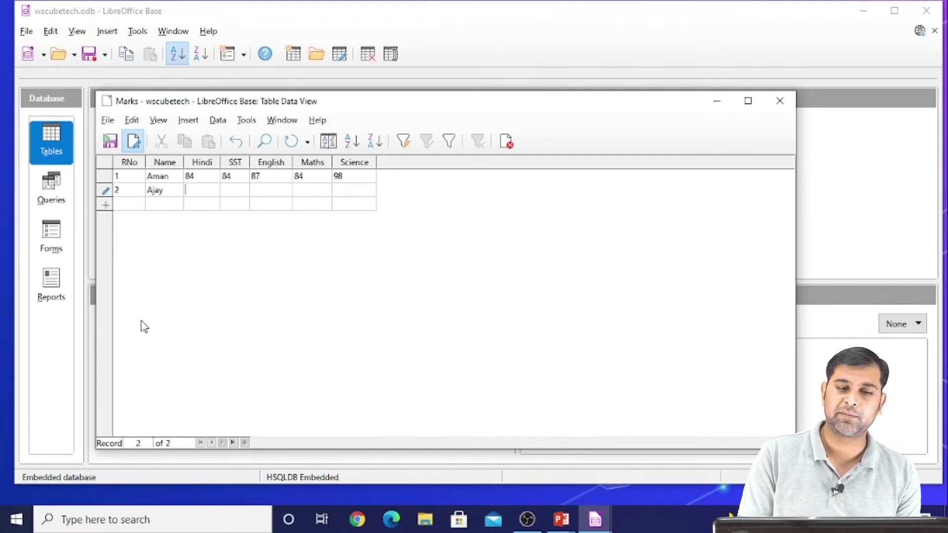
pyautogui.write('95')
pyautogui.press('Tab')
pyautogui.write('87')
pyautogui.press('Tab')
pyautogui.write('95')
pyautogui.press('Tab')
pyautogui.write('84')
pyautogui.press('Tab')
pyautogui.write('87')
pyautogui.press('Tab')
# Add a record with RNo 3, the student's name, Hindi 98, SST 87, English 84, Maths 85 and Science 95
pyautogui.write('3')
pyautogui.press('Tab')
pyautogui.write('Arvind')
pyautogui.press('Tab')
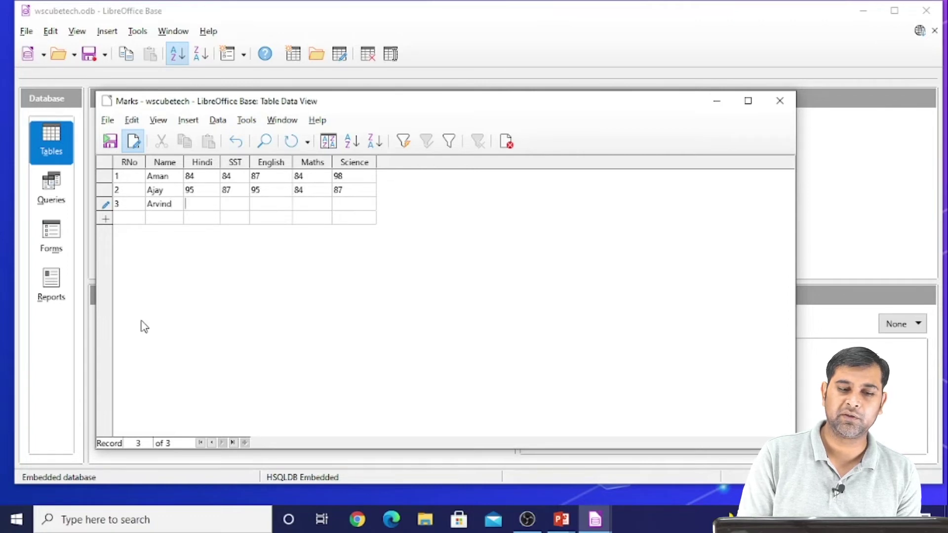
pyautogui.write('98')
pyautogui.press('Tab')
pyautogui.write('87')
pyautogui.press('Tab')
pyautogui.write('84')
pyautogui.press('Tab')
pyautogui.write('85')
pyautogui.press('Tab')
pyautogui.write('95')
pyautogui.press('Tab')
# Add a record with RNo 4, the student's name, Hindi 98, SST 87, English 95, Maths 84 and Science 87
pyautogui.write('4')
pyautogui.press('Tab')
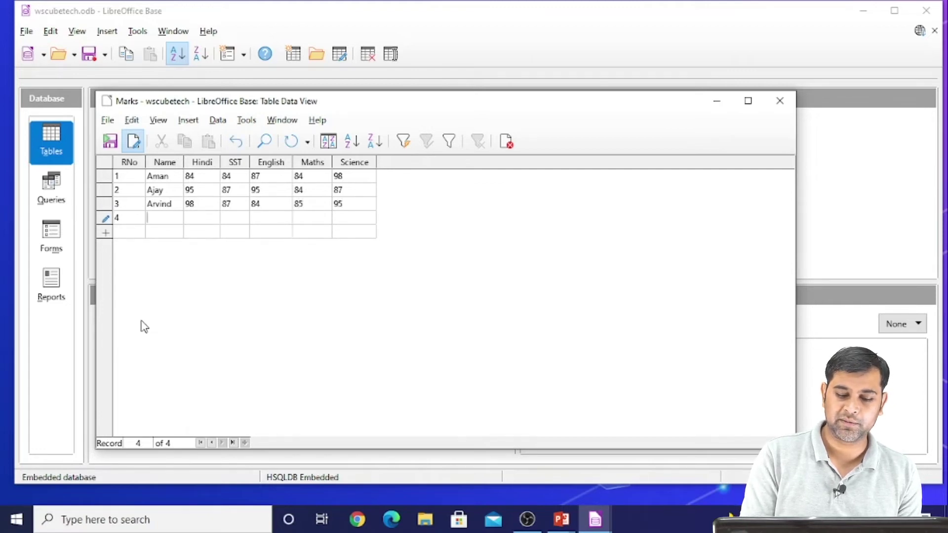
pyautogui.write('Aanad')
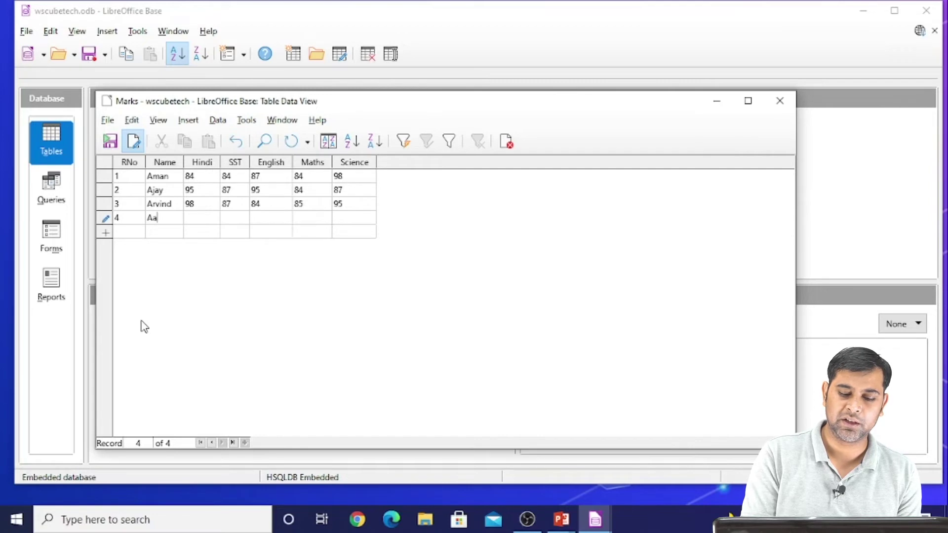
pyautogui.press('BackSpace')
pyautogui.press('BackSpace')
pyautogui.press('BackSpace')
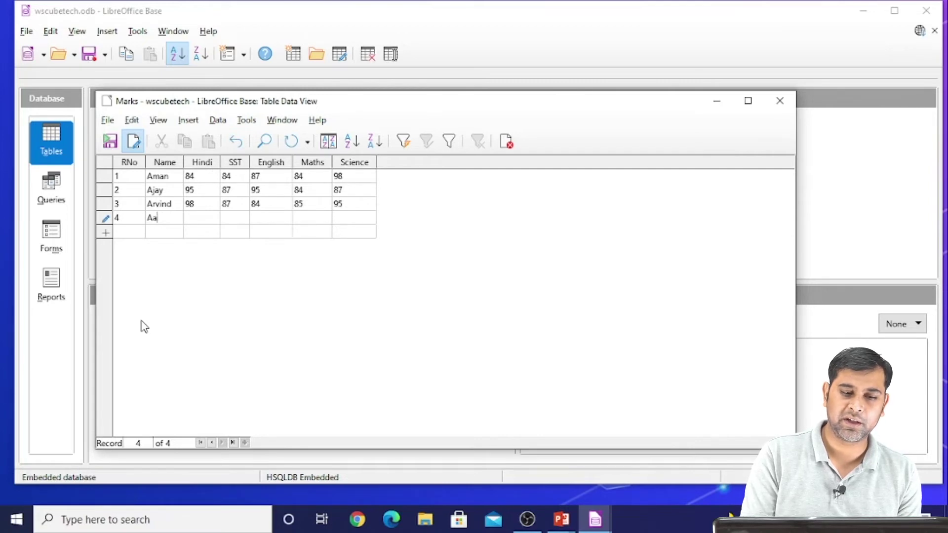
pyautogui.write('nand')
pyautogui.press('Tab')
pyautogui.write('98')
pyautogui.press('Tab')
pyautogui.write('87')
pyautogui.press('Tab')
pyautogui.write('95')
pyautogui.press('Tab')
pyautogui.write('84')
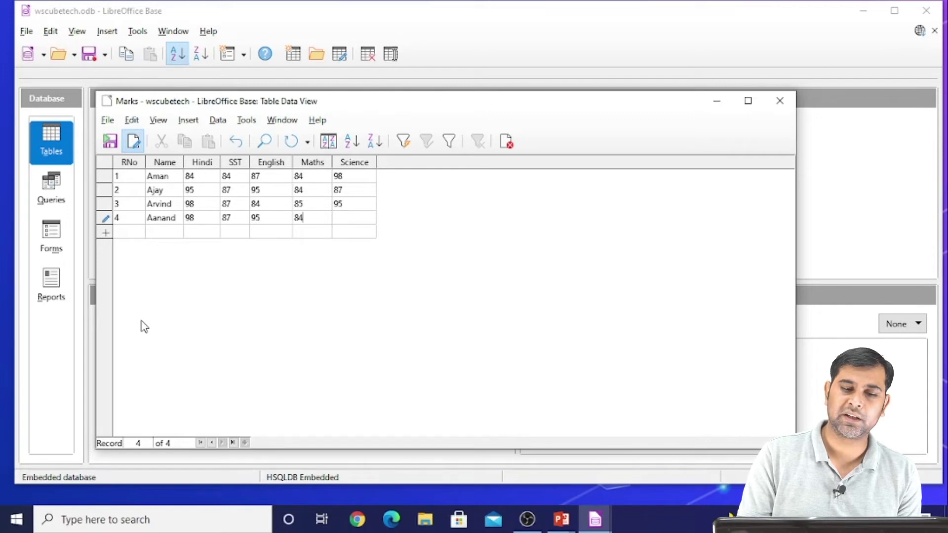
pyautogui.press('Tab')
pyautogui.write('87')
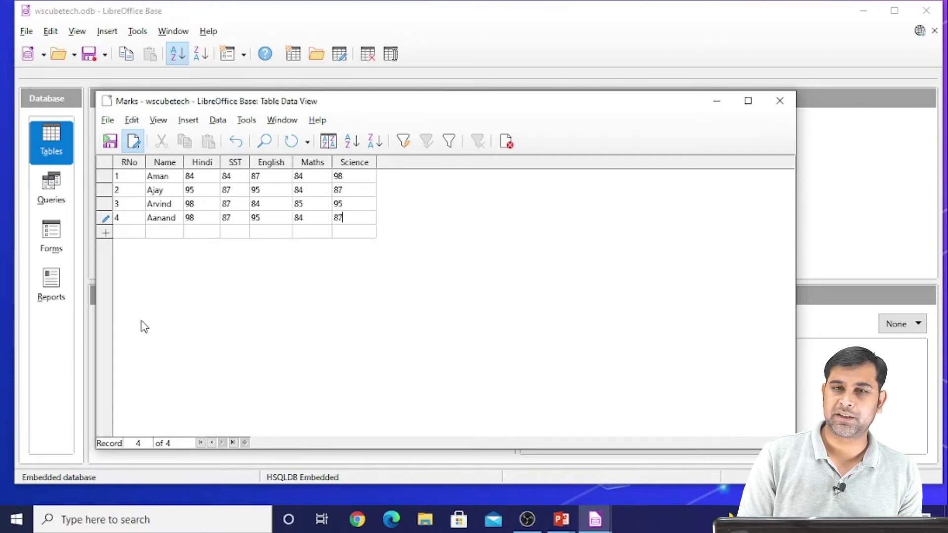
pyautogui.press('Tab')
# Add a record with RNo 5, the student's name, Hindi 89, SST 87, English 84, Maths 95 and Science 98
pyautogui.write('5')
pyautogui.press('Tab')
pyautogui.write('B')
pyautogui.press('BackSpace')
pyautogui.write('Dinesh')
pyautogui.press('Tab')
pyautogui.write('89 ')
pyautogui.write('87')
pyautogui.press('Tab')
pyautogui.write('84')
pyautogui.press('Tab')
pyautogui.write('95')
pyautogui.press('Tab')
pyautogui.write('98')
pyautogui.press('Tab')
# Add a record with RNo 6, the student's name, Hindi 84, SST 87, English 85, Maths 87 and Science 84
pyautogui.write('6')
pyautogui.press('Tab')
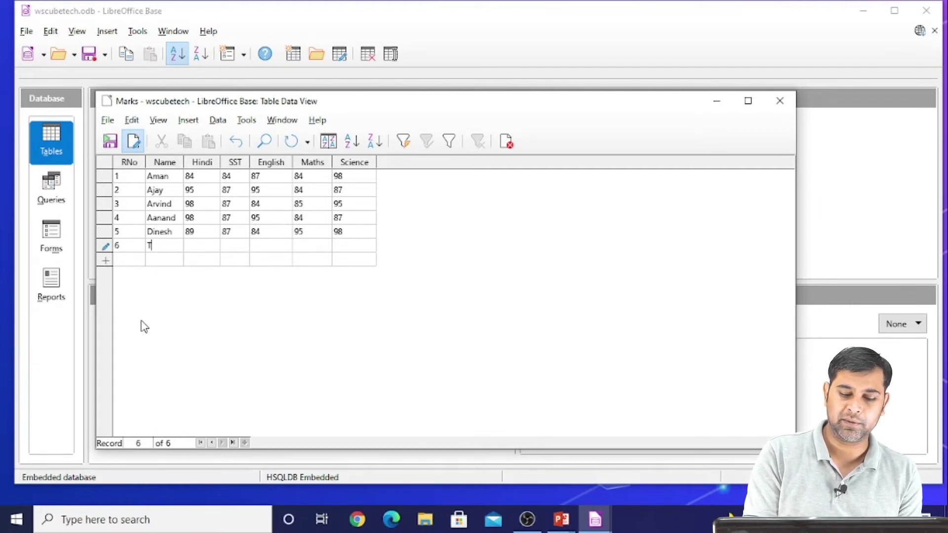
pyautogui.write('Tushar')
pyautogui.press('Tab')
pyautogui.write('84')
pyautogui.press('Tab')
pyautogui.write('87')
pyautogui.press('Tab')
pyautogui.write('85')
pyautogui.press('Tab')
pyautogui.write('87')
pyautogui.press('Tab')
pyautogui.write('84')
pyautogui.press('Tab')
# Add a record with RNo 7, the student's name, Hindi 98, SST 84, English 75, Maths 87 and Science 84
pyautogui.write('7')
pyautogui.press('Tab')
pyautogui.write('Bhavesh')
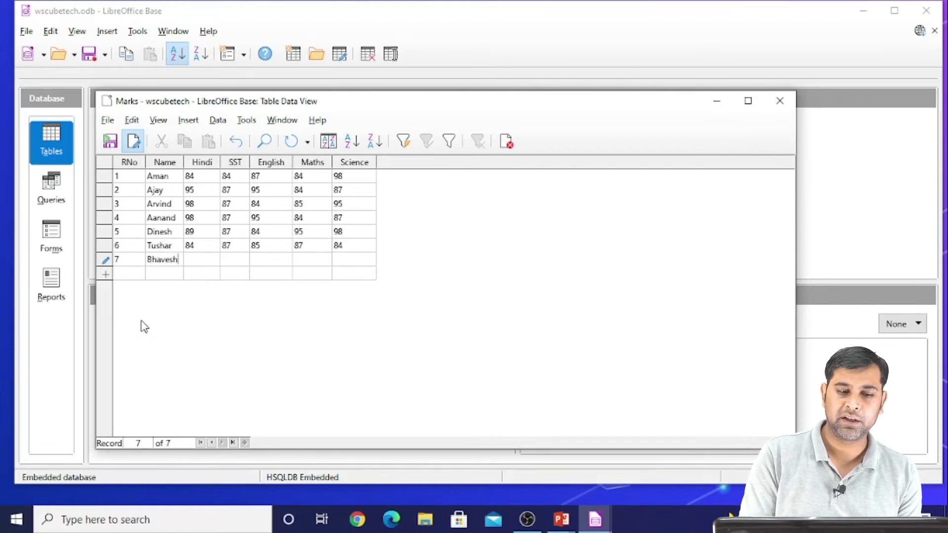
pyautogui.press('Tab')
pyautogui.write('98')
pyautogui.press('Tab')
pyautogui.write('84 75 ')
pyautogui.write('87')
pyautogui.press('Tab')
pyautogui.write('84')
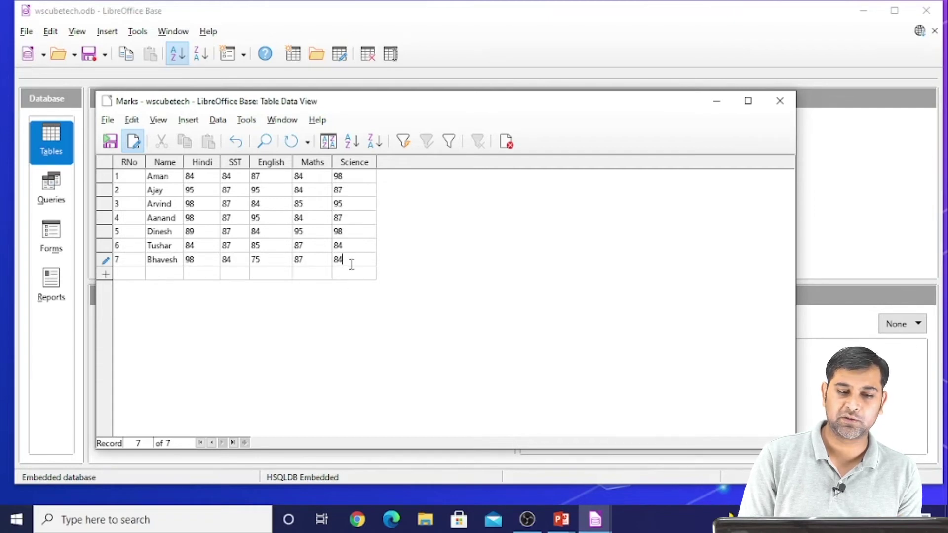
# Commit the record with RNo 7, close the Marks table and reopen it to show its records
pyautogui.press('Tab')
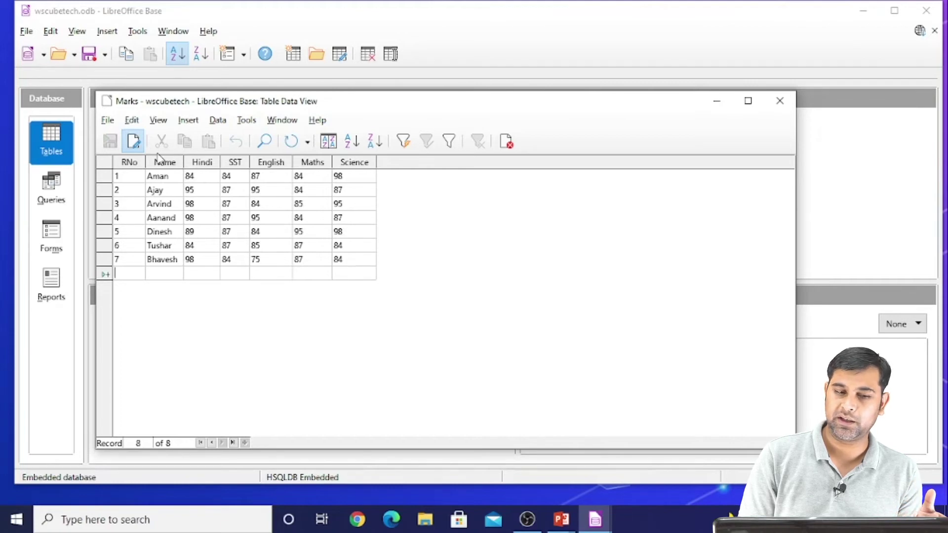
pyautogui.click(780, 105)
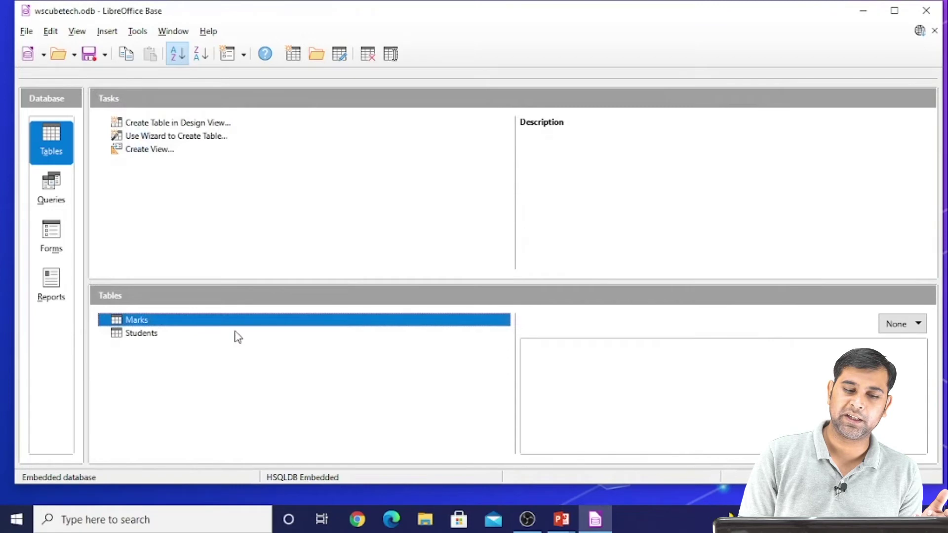
pyautogui.doubleClick(161, 323)
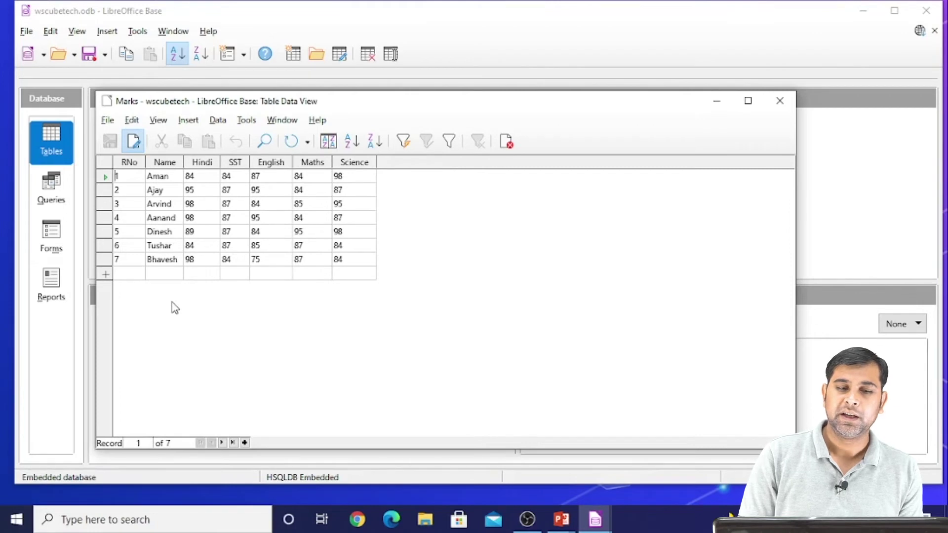
# Sort the Marks records by the Name column in ascending, descending and again ascending order
pyautogui.click(166, 165)
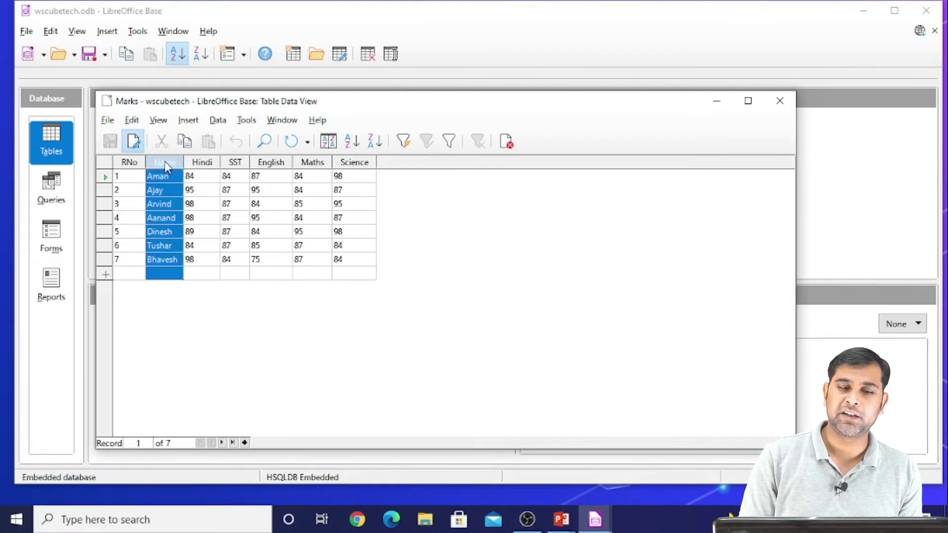
pyautogui.click(350, 144)
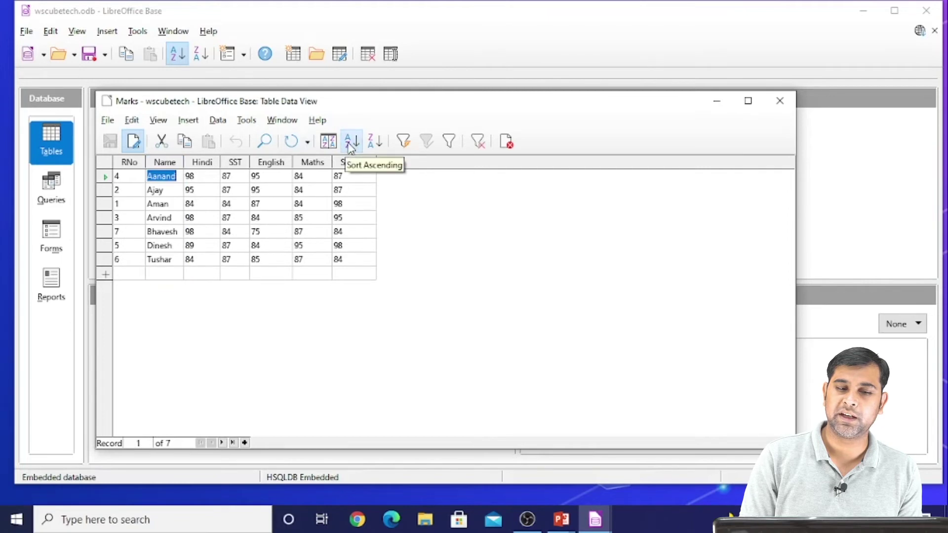
pyautogui.click(373, 148)
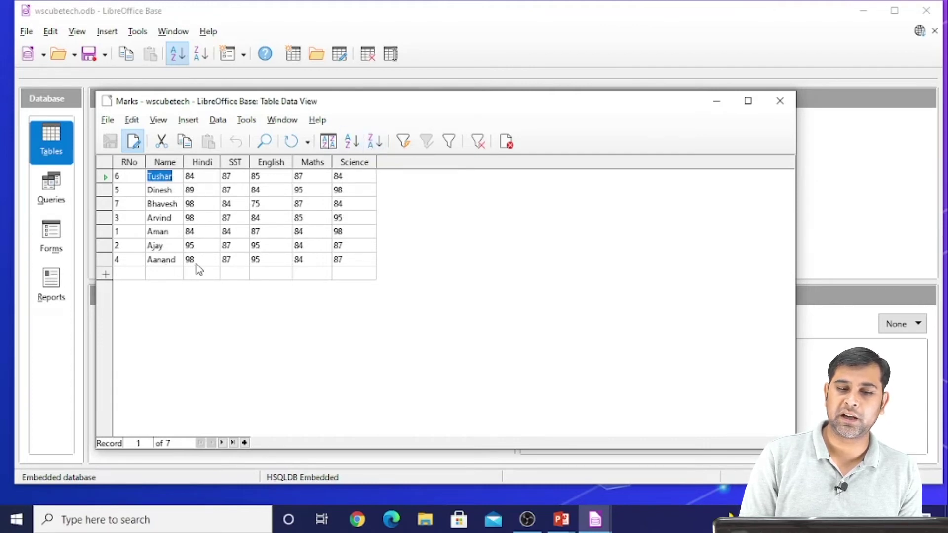
pyautogui.click(351, 142)
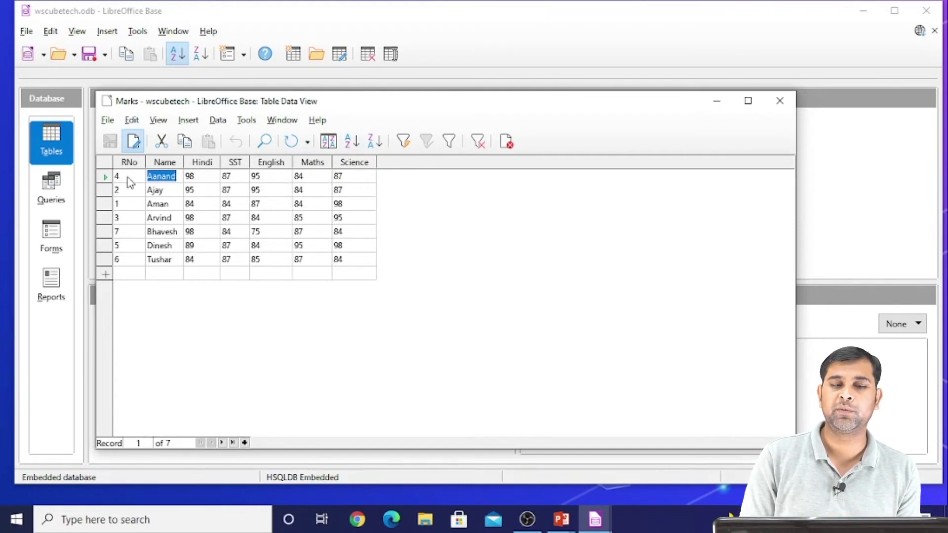
pyautogui.click(164, 165)
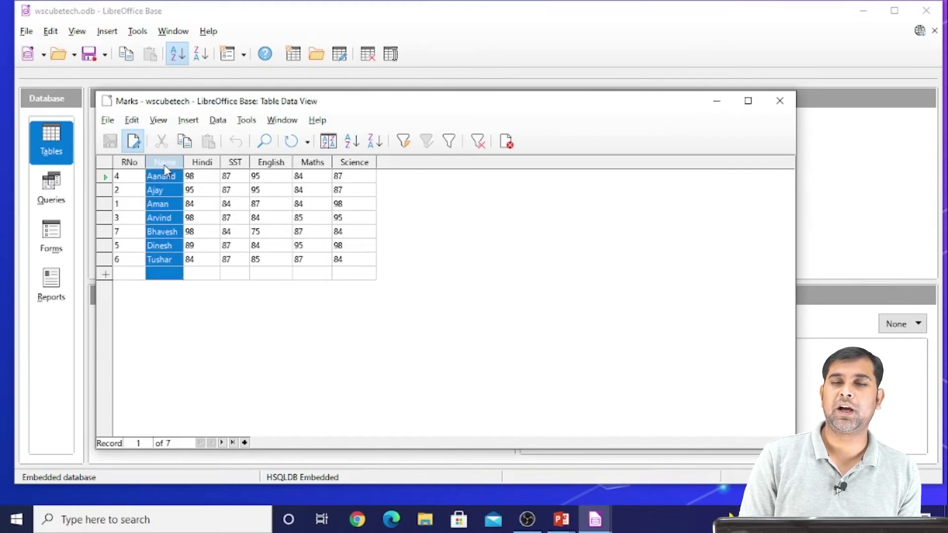
pyautogui.click(262, 350)
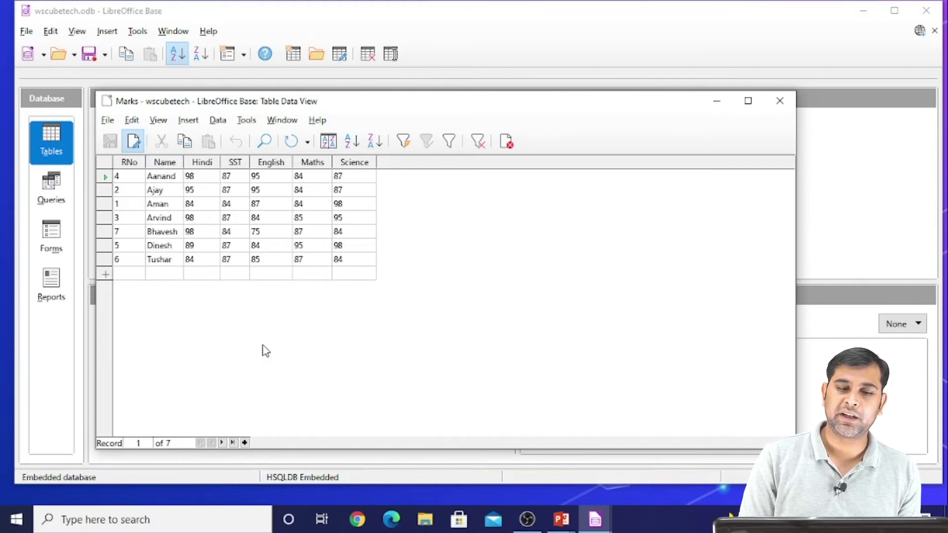
pyautogui.click(298, 274)
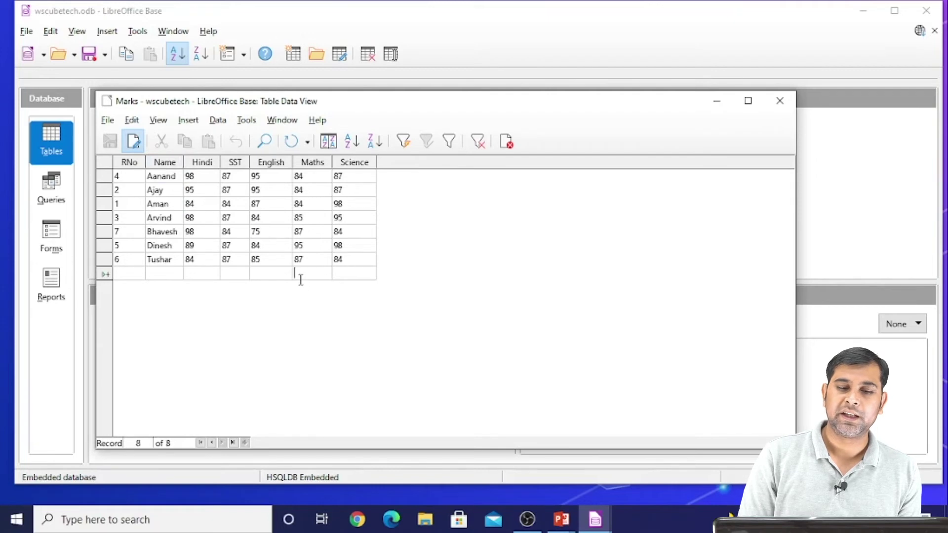
pyautogui.click(254, 220)
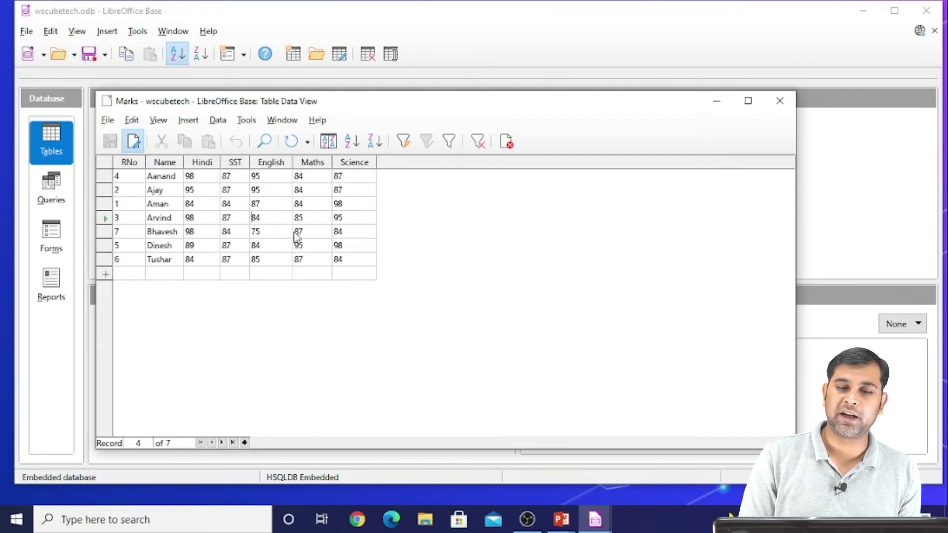
pyautogui.click(271, 207)
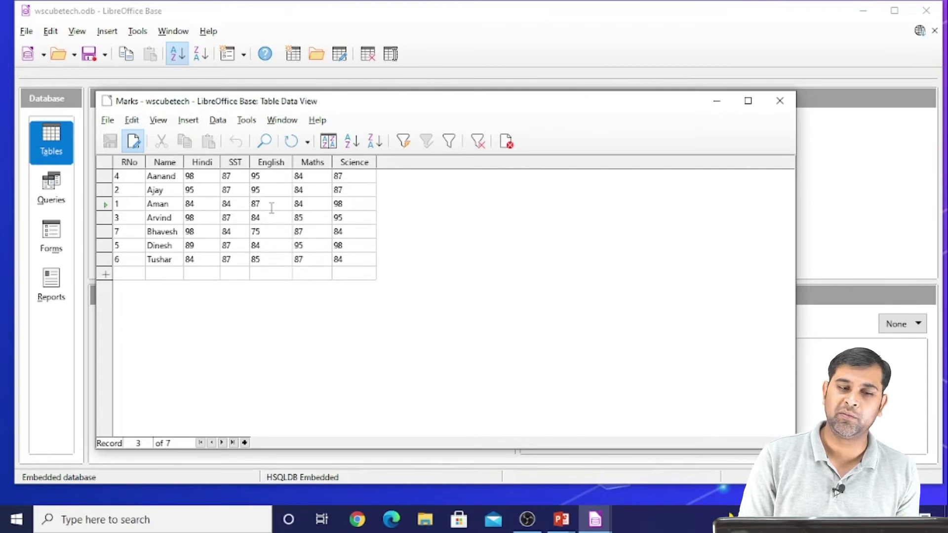
# Set the Hindi mark of the record with RNo 1 to 75 and commit the change
pyautogui.click(187, 204)
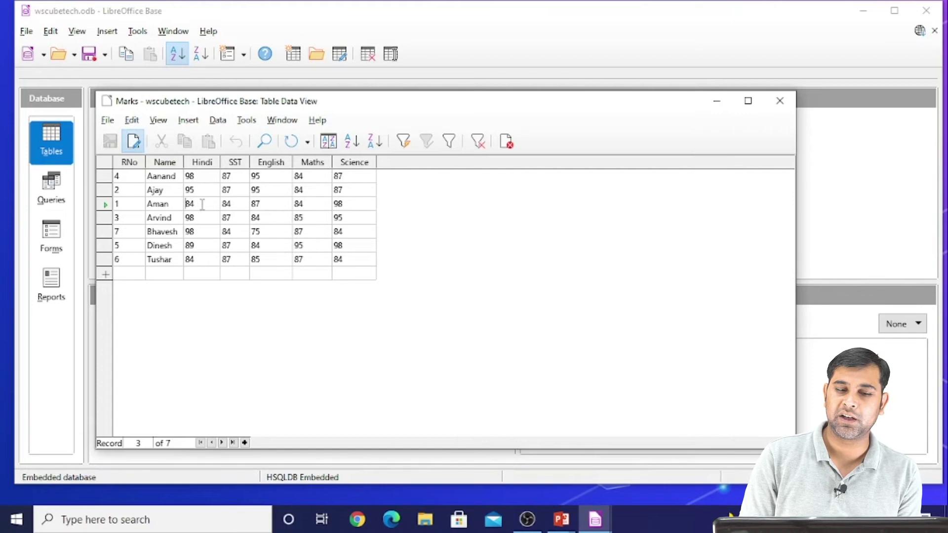
pyautogui.press('Delete')
pyautogui.press('Delete')
pyautogui.write('75')
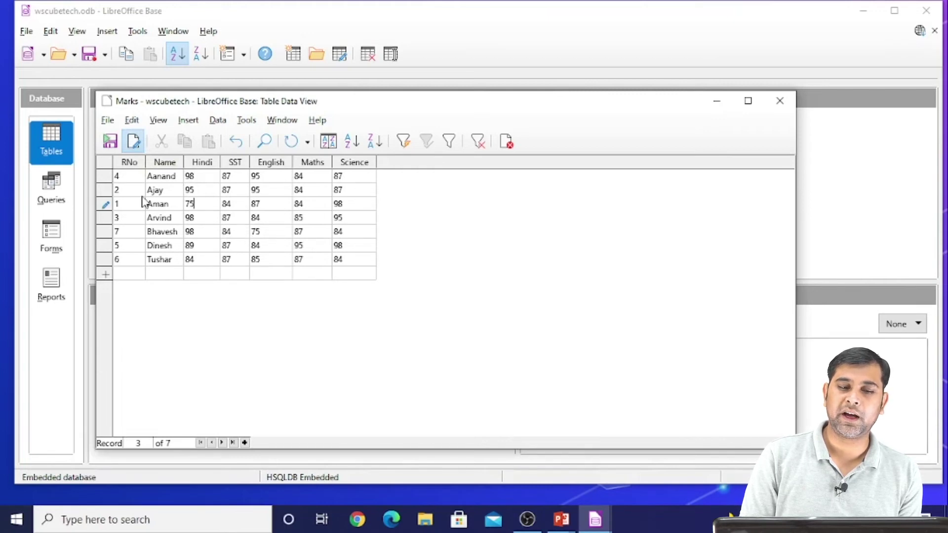
pyautogui.click(124, 274)
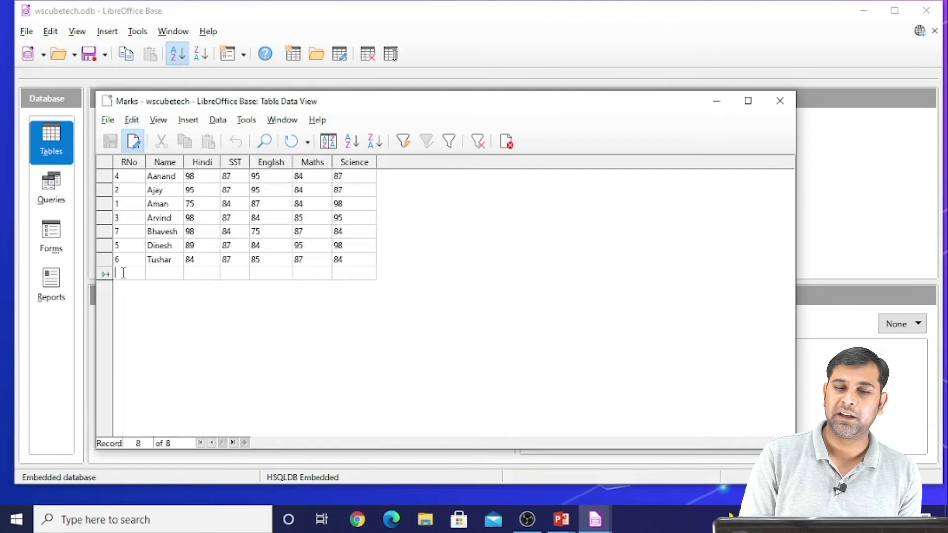
# Apply the Automatic column width to the SST column
pyautogui.click(236, 163)
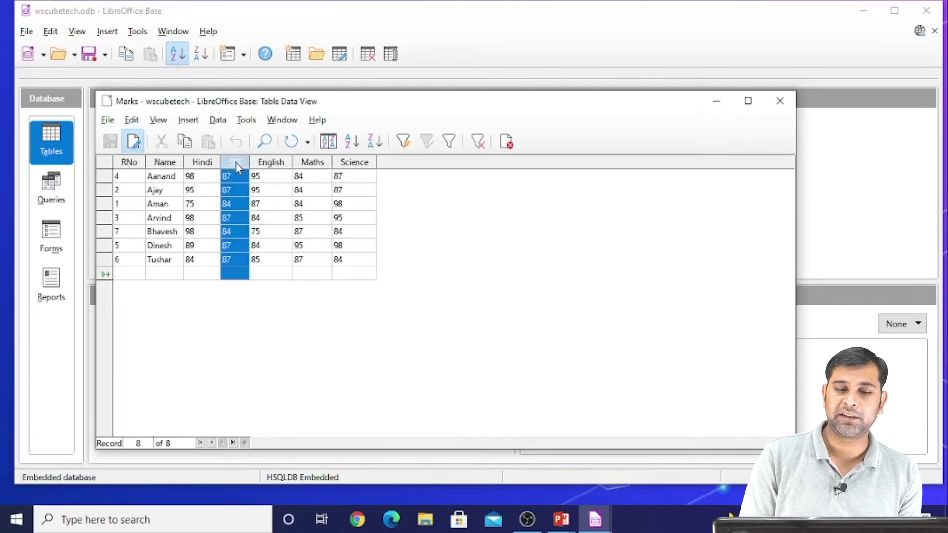
pyautogui.rightClick(236, 163)
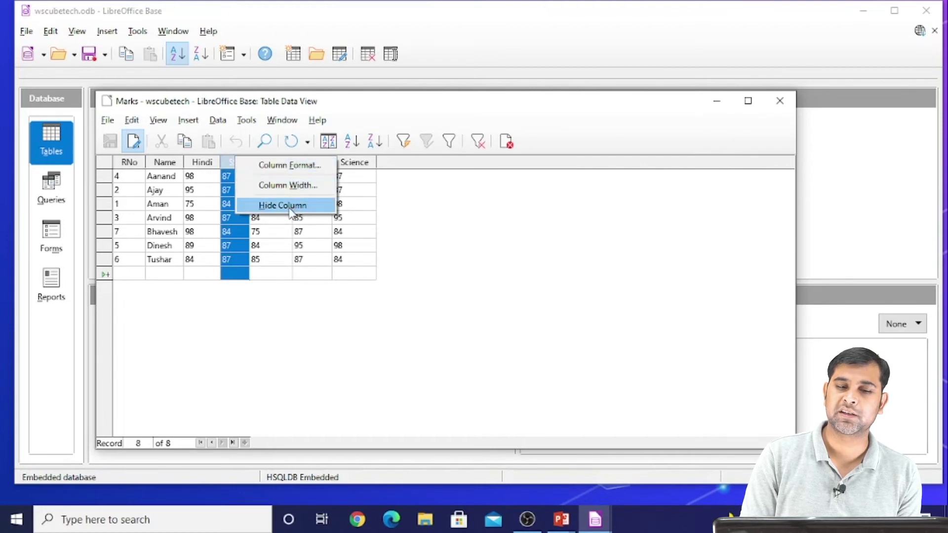
pyautogui.click(289, 185)
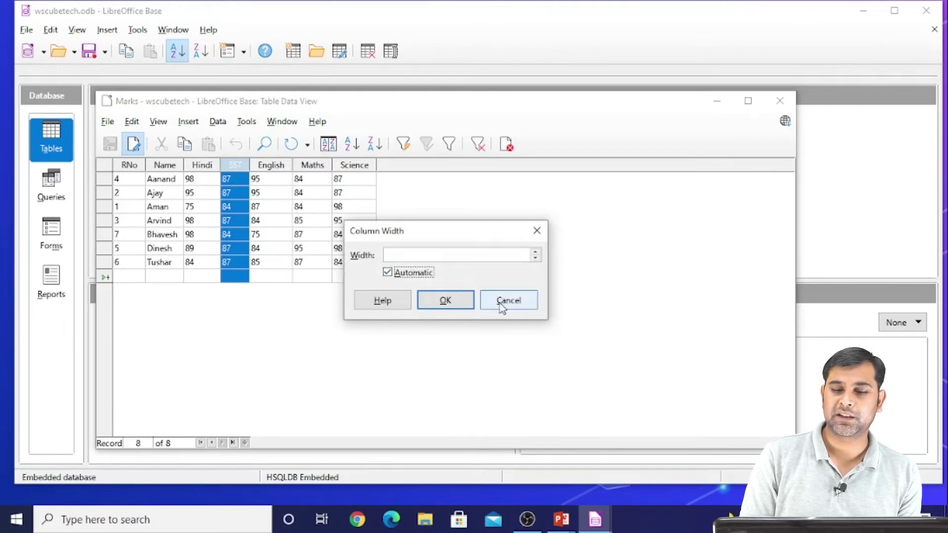
pyautogui.click(456, 306)
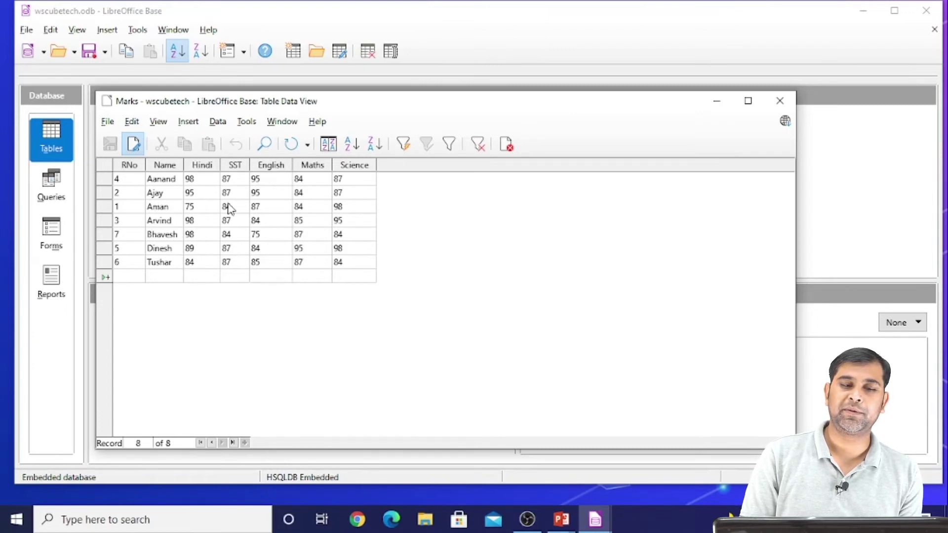
pyautogui.click(106, 207)
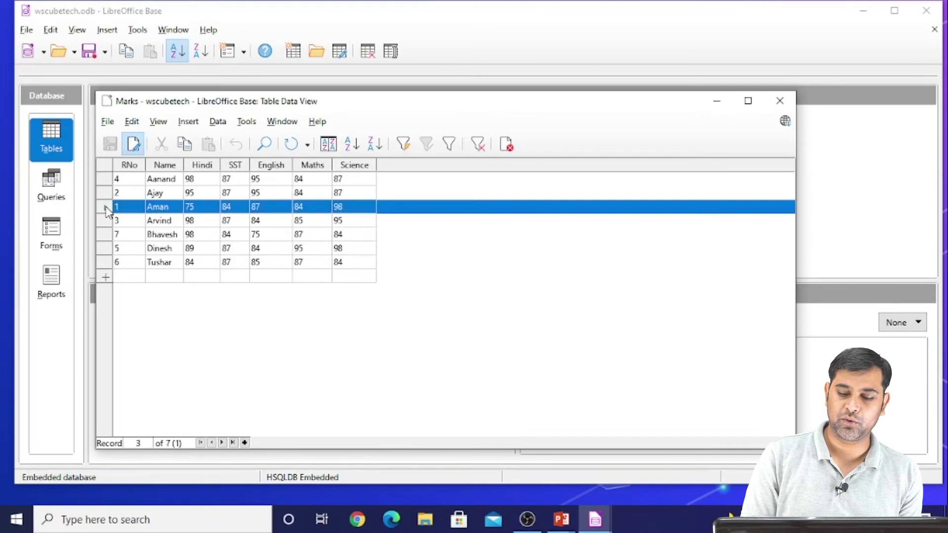
pyautogui.rightClick(108, 211)
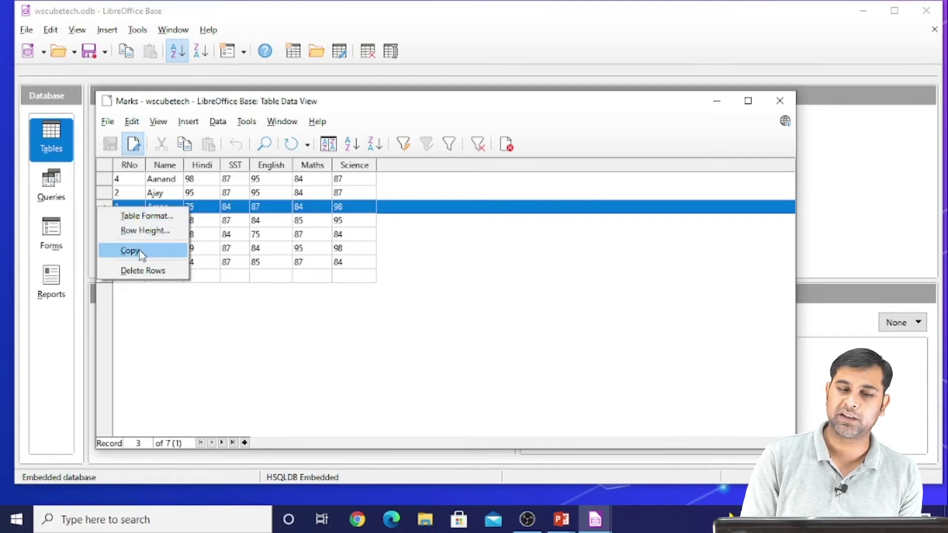
pyautogui.click(206, 312)
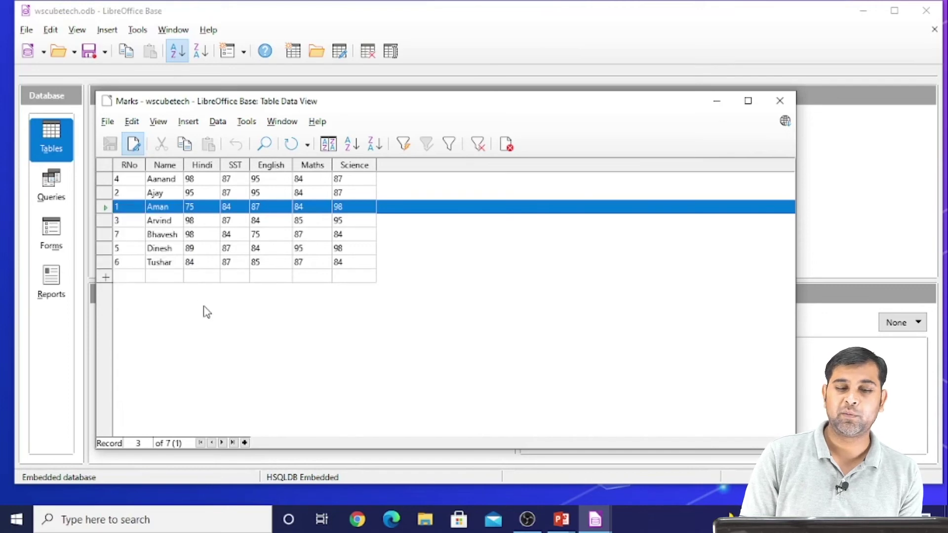
# Try to add a record with RNo 2, the student's name, Hindi 87, SST 84, English 85, Maths 95 and Science 87
pyautogui.click(353, 260)
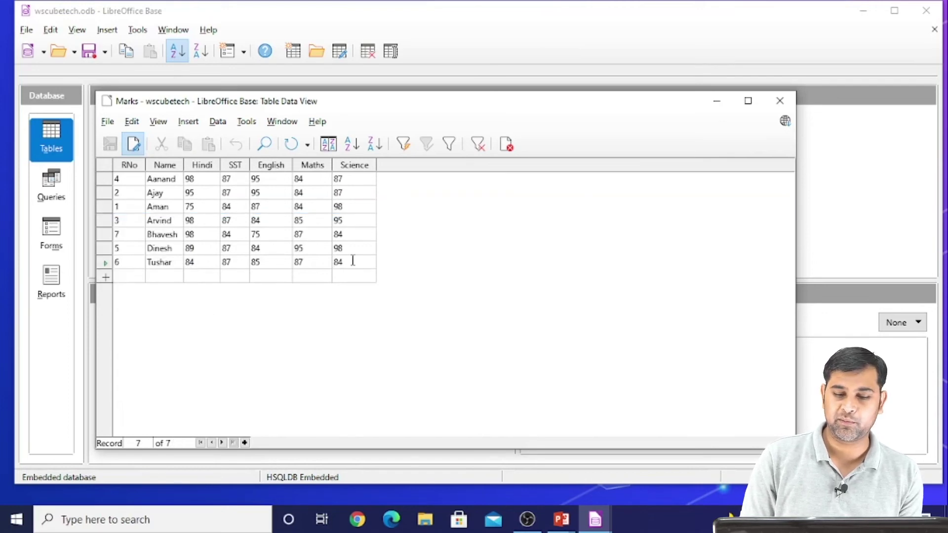
pyautogui.press('Tab')
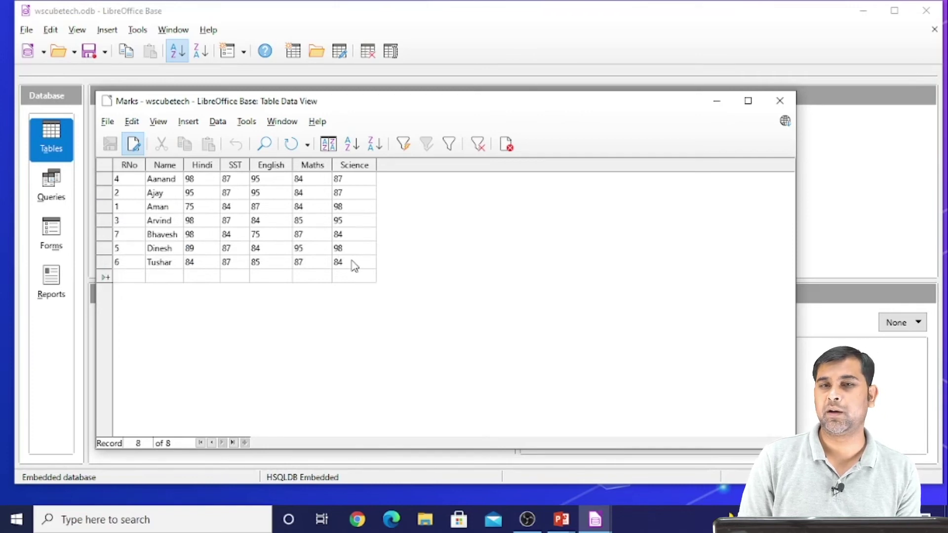
pyautogui.write('2 ')
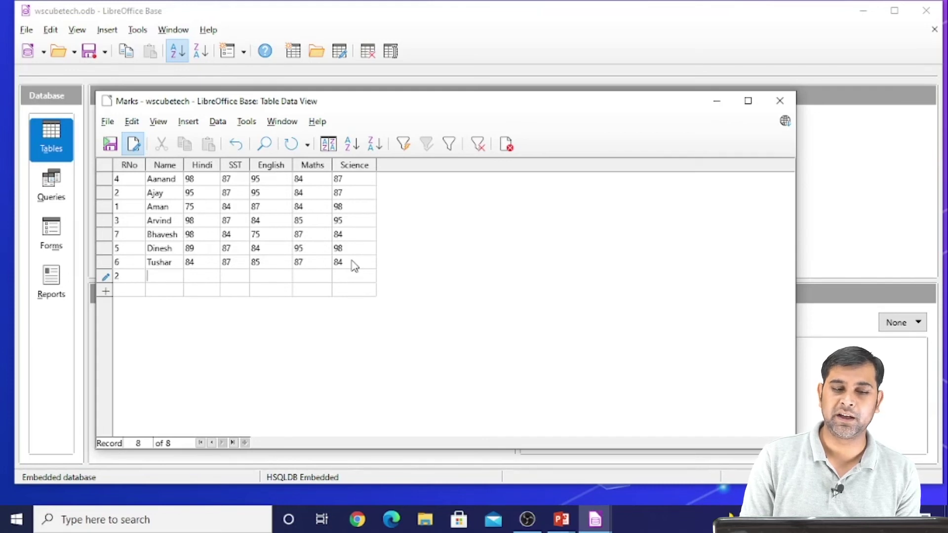
pyautogui.write('Rahul')
pyautogui.press('Tab')
pyautogui.write('87')
pyautogui.press('Tab')
pyautogui.write('84')
pyautogui.press('Tab')
pyautogui.write('85')
pyautogui.press('Tab')
pyautogui.write('95')
pyautogui.press('Tab')
pyautogui.write('87')
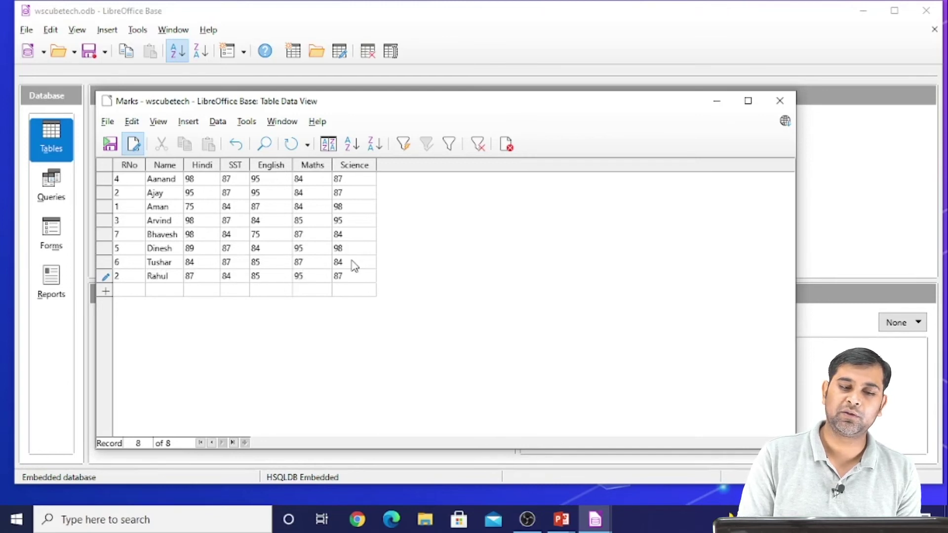
pyautogui.press('Tab')
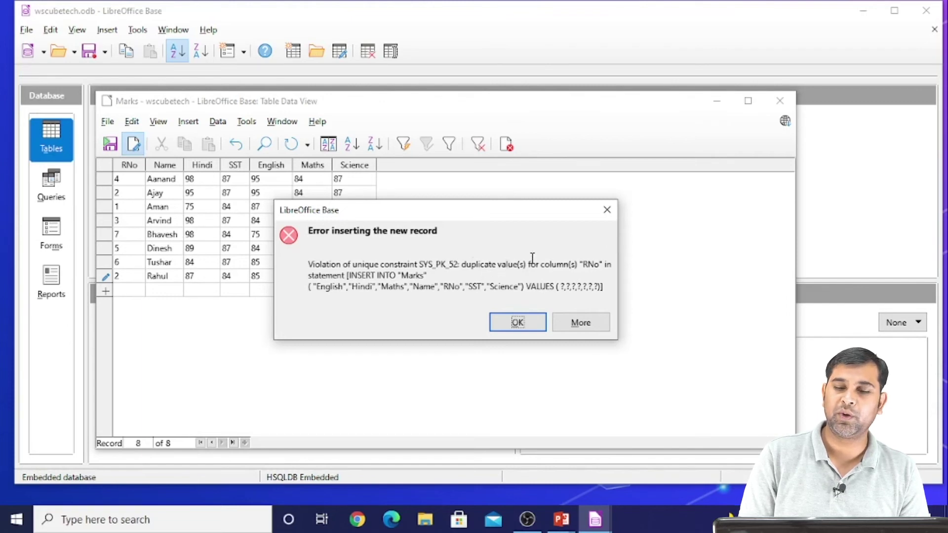
pyautogui.click(608, 207)
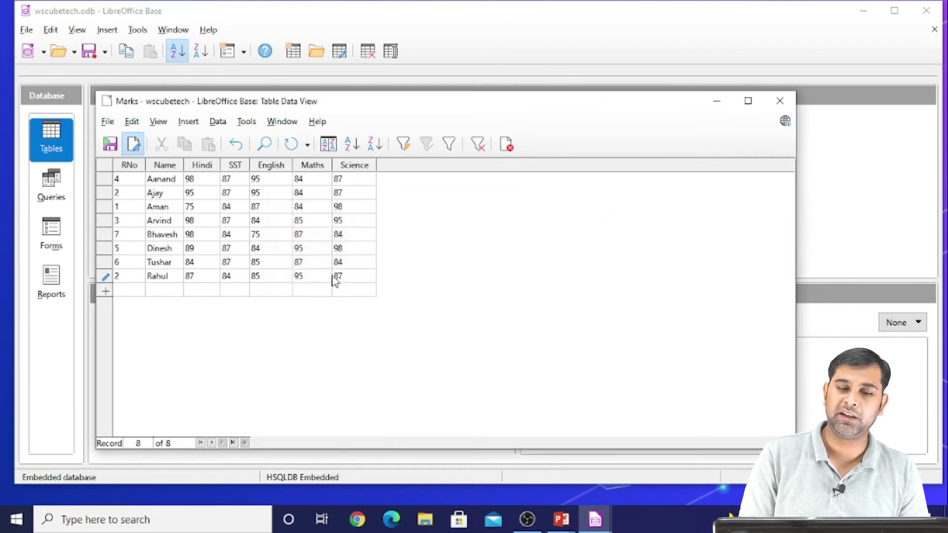
# Set the RNo of the uncommitted last record to 8 and commit the record
pyautogui.click(128, 276)
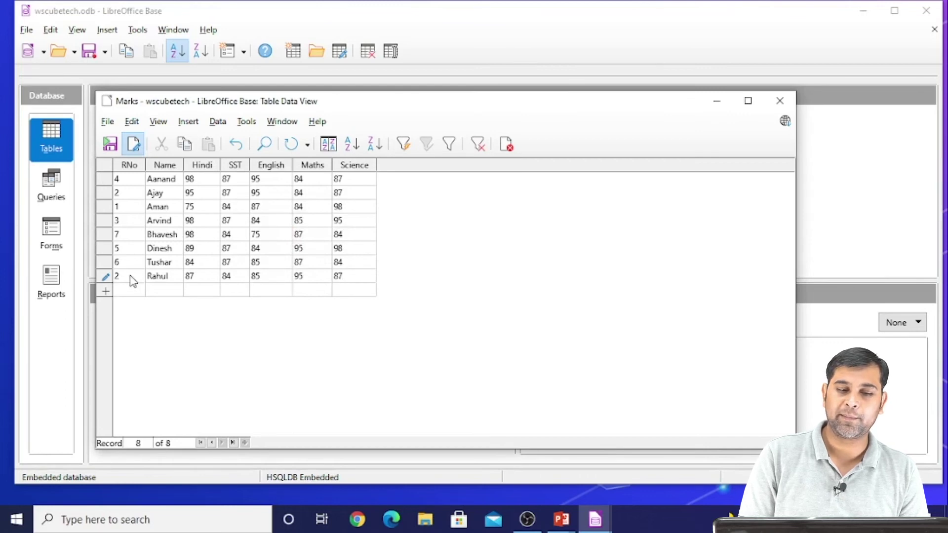
pyautogui.write('8')
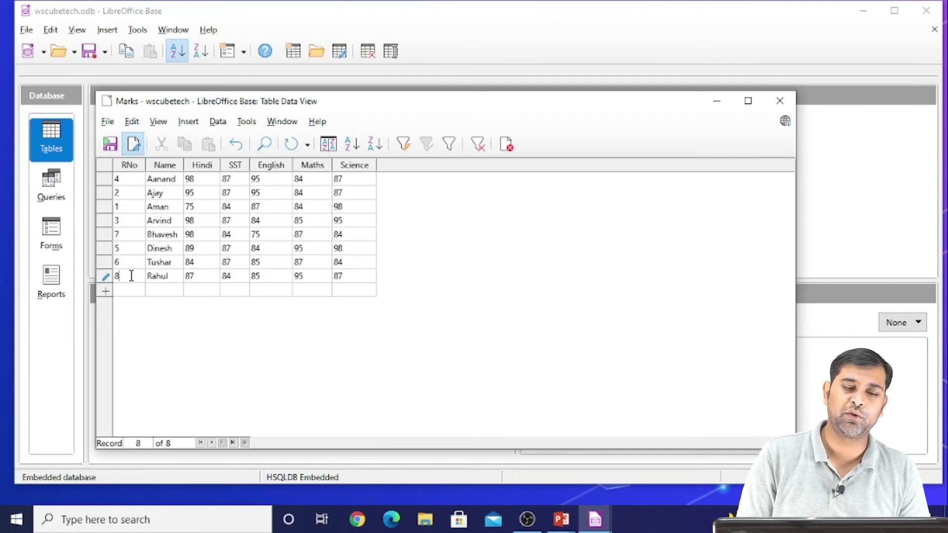
pyautogui.click(354, 284)
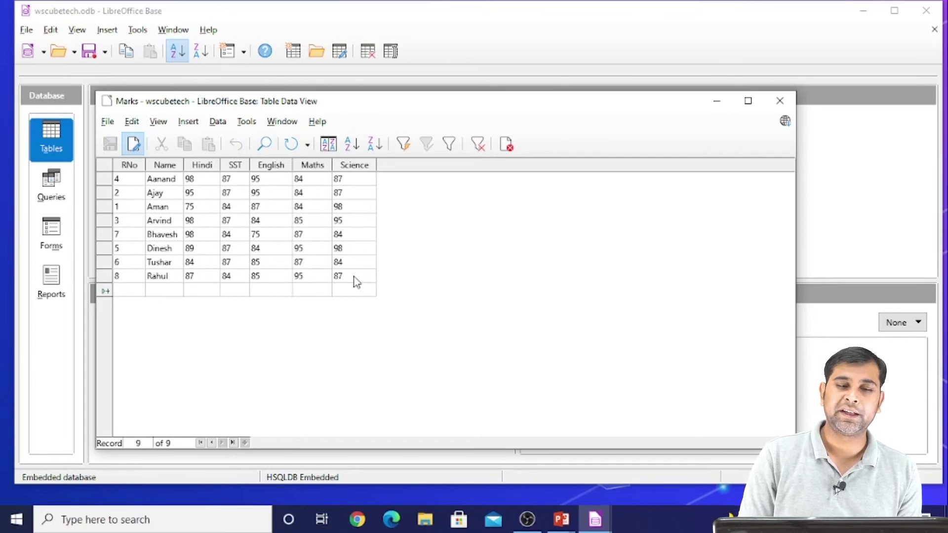
pyautogui.click(163, 168)
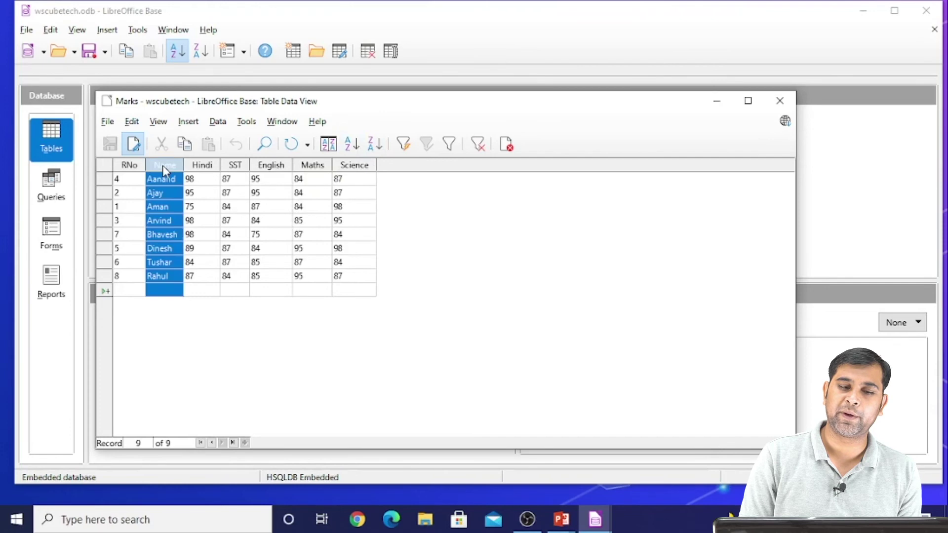
pyautogui.click(102, 222)
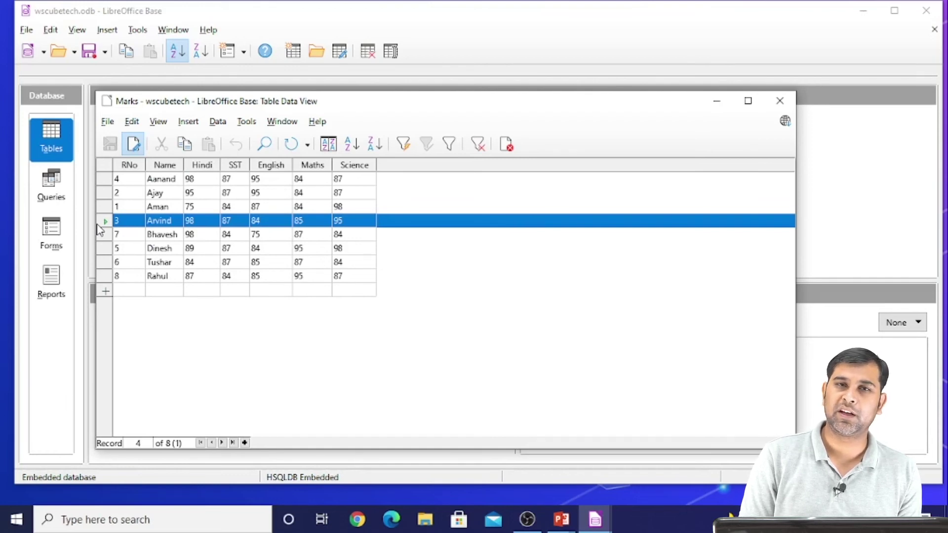
pyautogui.press('Tab')
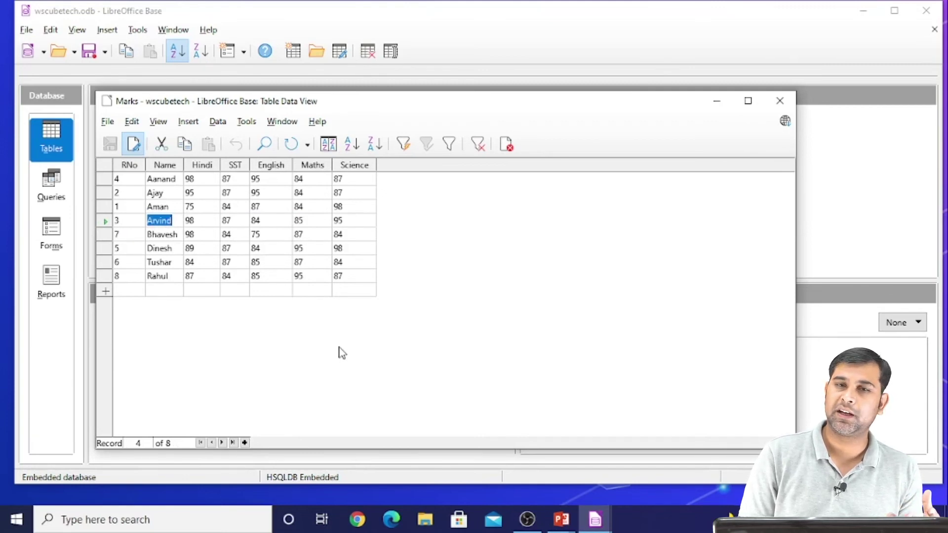
# Close the Marks table and show the file commands of the wscubetech database
pyautogui.click(774, 108)
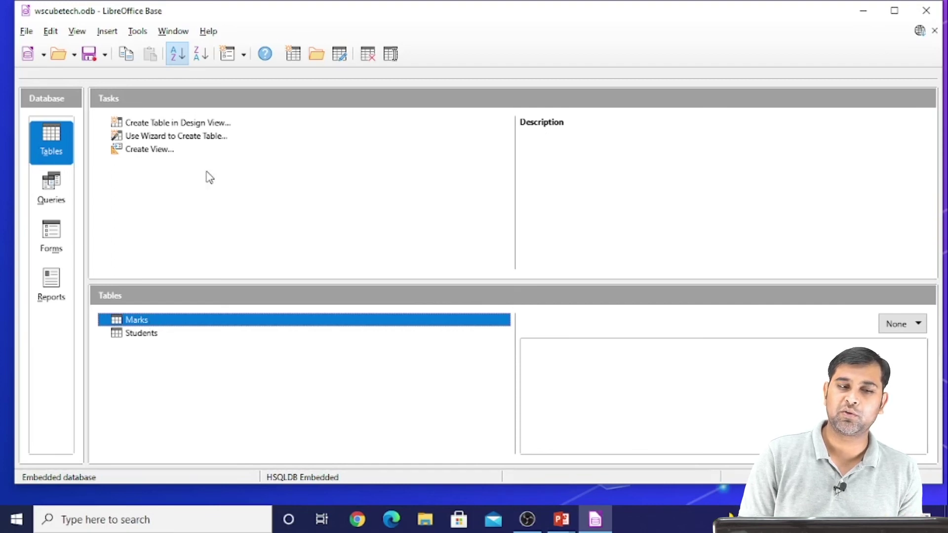
pyautogui.click(27, 32)
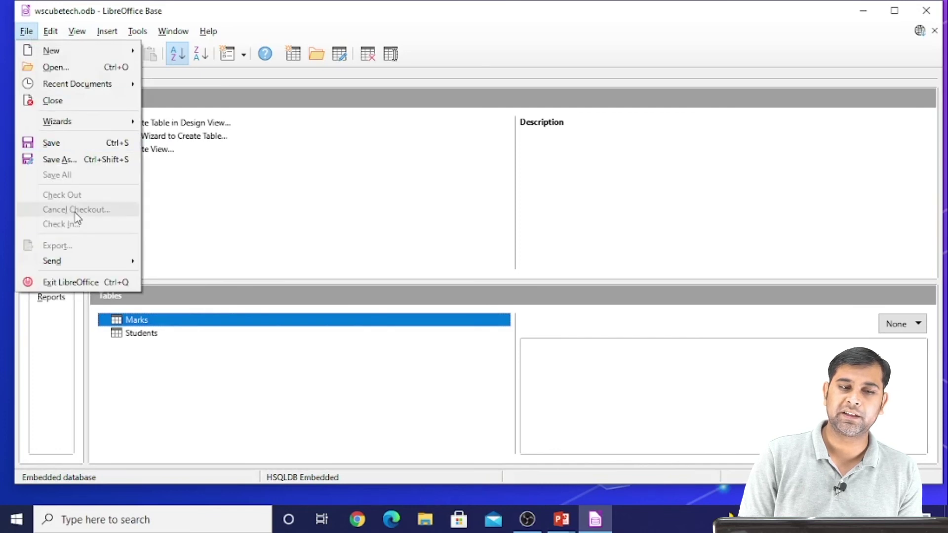